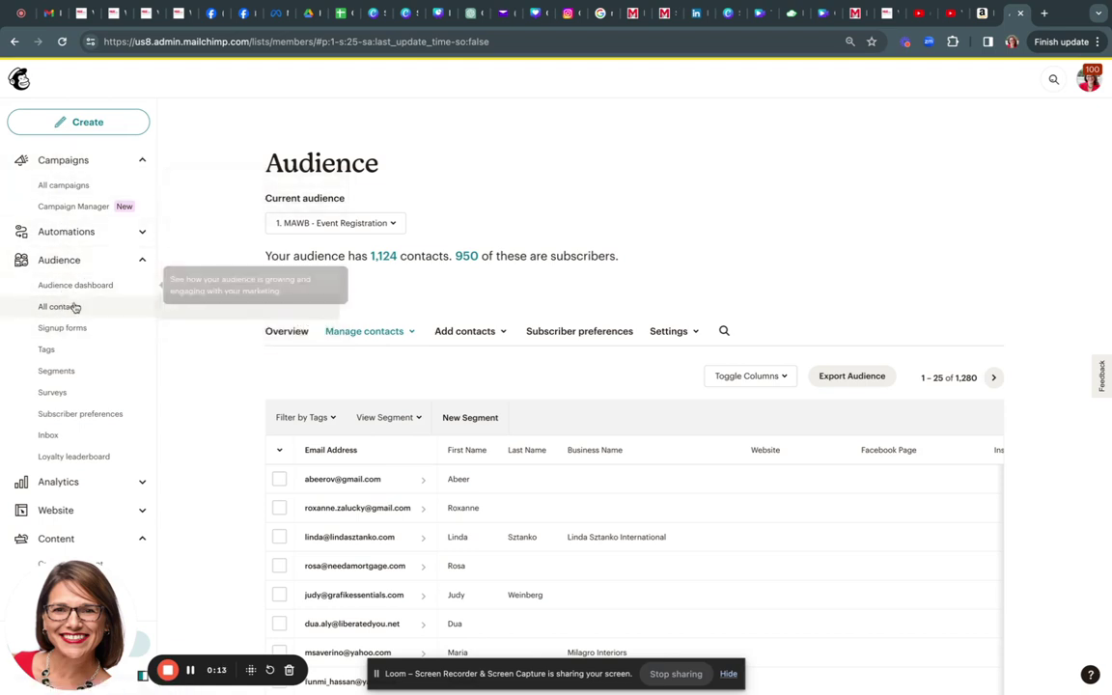
{"action": "left_click", "coordinate": [60, 307]}
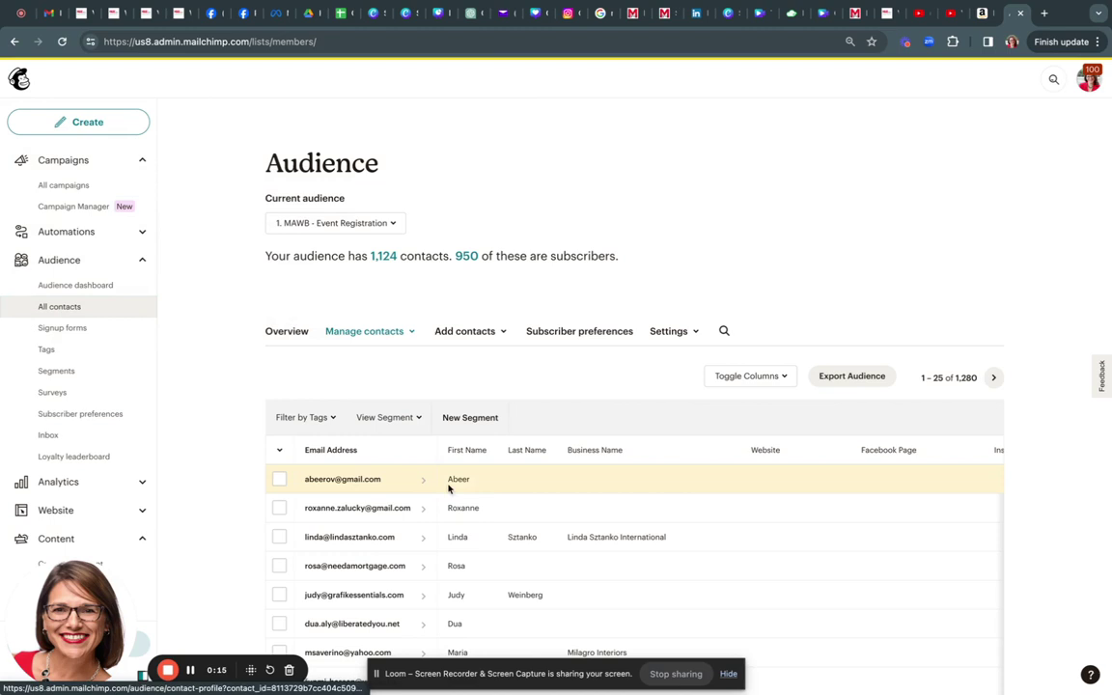
{"action": "scroll", "coordinate": [484, 479], "scroll_direction": "down", "scroll_amount": 1}
{"action": "scroll", "coordinate": [484, 479], "scroll_direction": "down", "scroll_amount": 1}
{"action": "scroll", "coordinate": [484, 479], "scroll_direction": "down", "scroll_amount": 1}
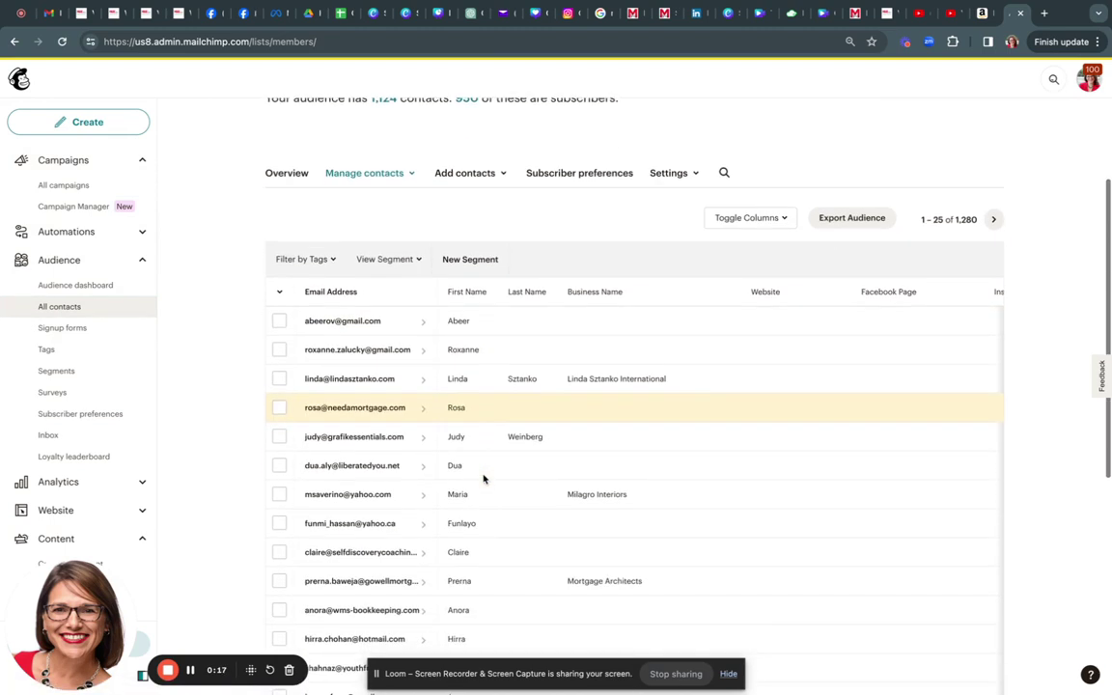
{"action": "scroll", "coordinate": [483, 479], "scroll_direction": "down", "scroll_amount": 1}
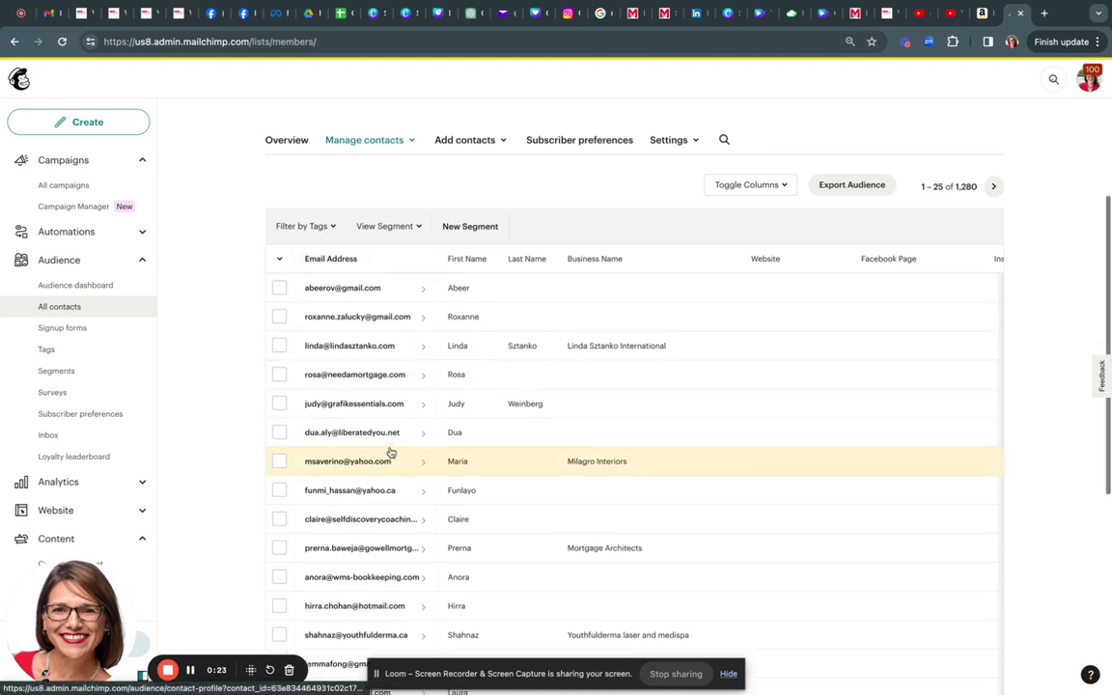
{"action": "scroll", "coordinate": [390, 450], "scroll_direction": "up", "scroll_amount": 1}
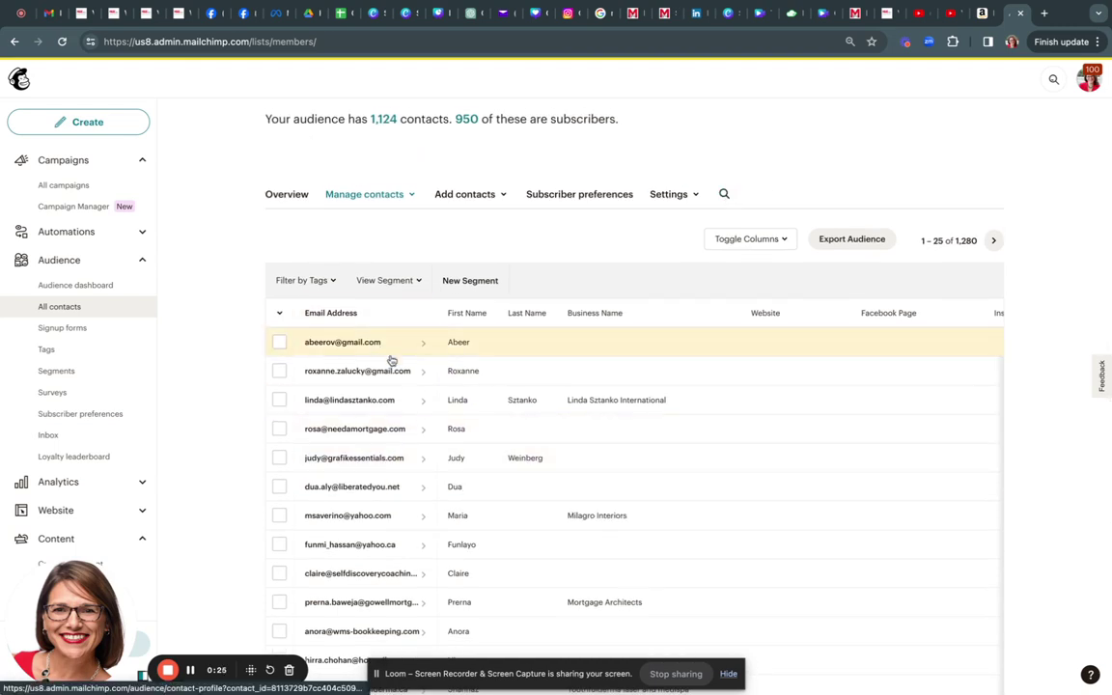
{"action": "scroll", "coordinate": [408, 392], "scroll_direction": "down", "scroll_amount": 2}
{"action": "scroll", "coordinate": [408, 392], "scroll_direction": "up", "scroll_amount": 1}
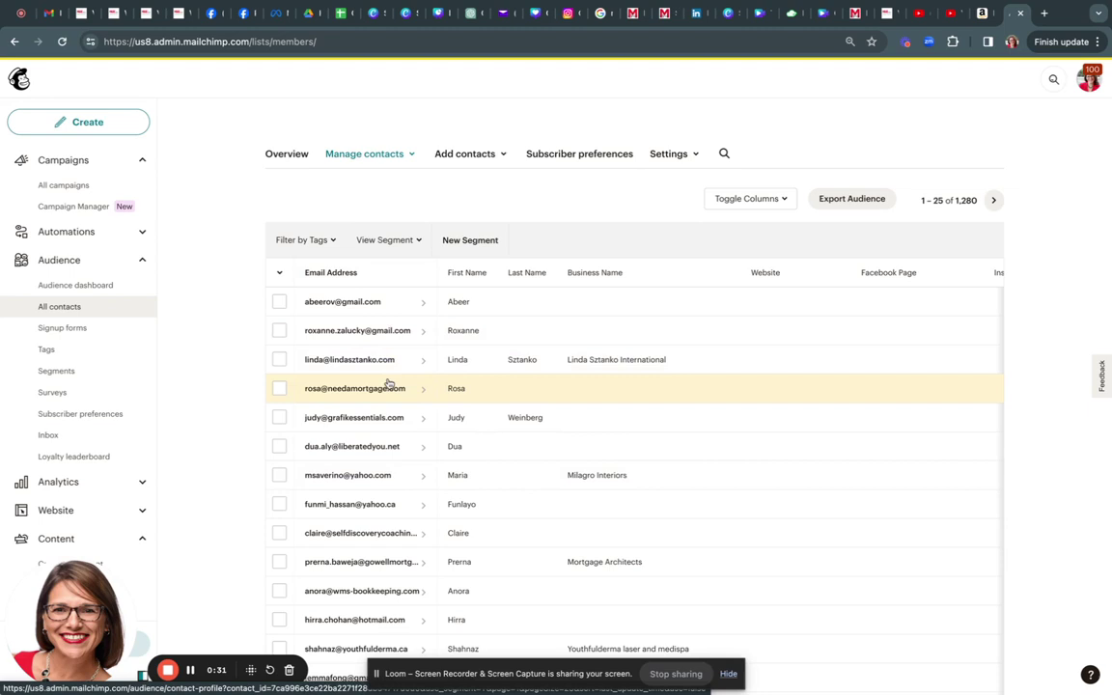
{"action": "scroll", "coordinate": [391, 380], "scroll_direction": "up", "scroll_amount": 1}
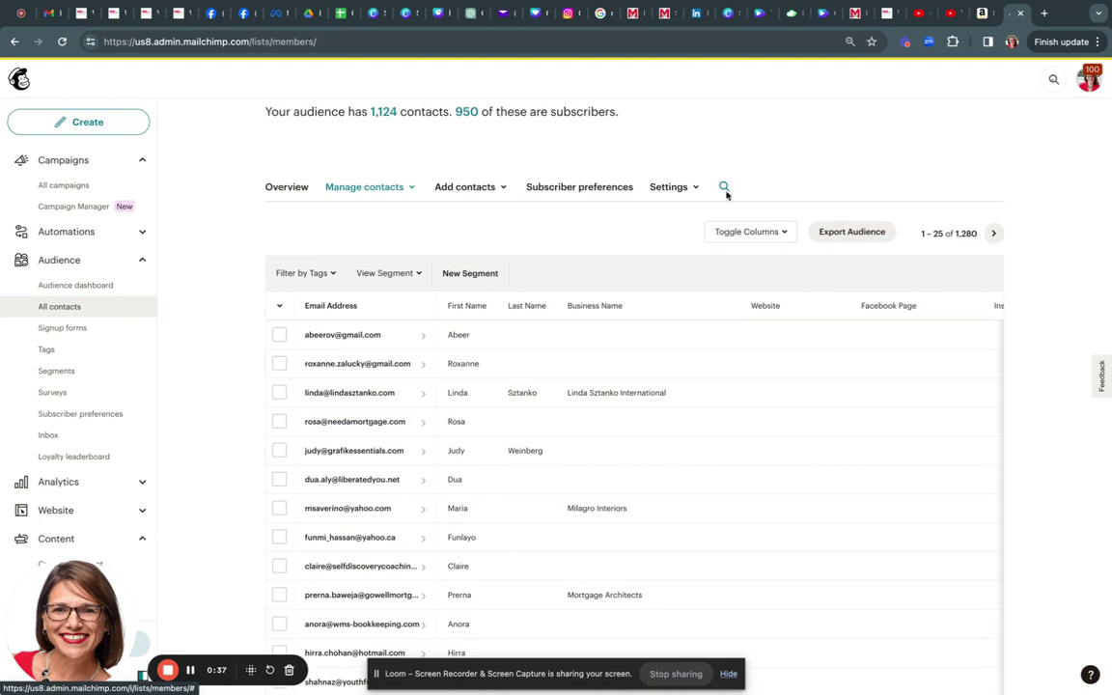
- Search the audience's contacts for 'prin' to find Prince
{"action": "left_click", "coordinate": [724, 187]}
{"action": "type", "text": "p"}
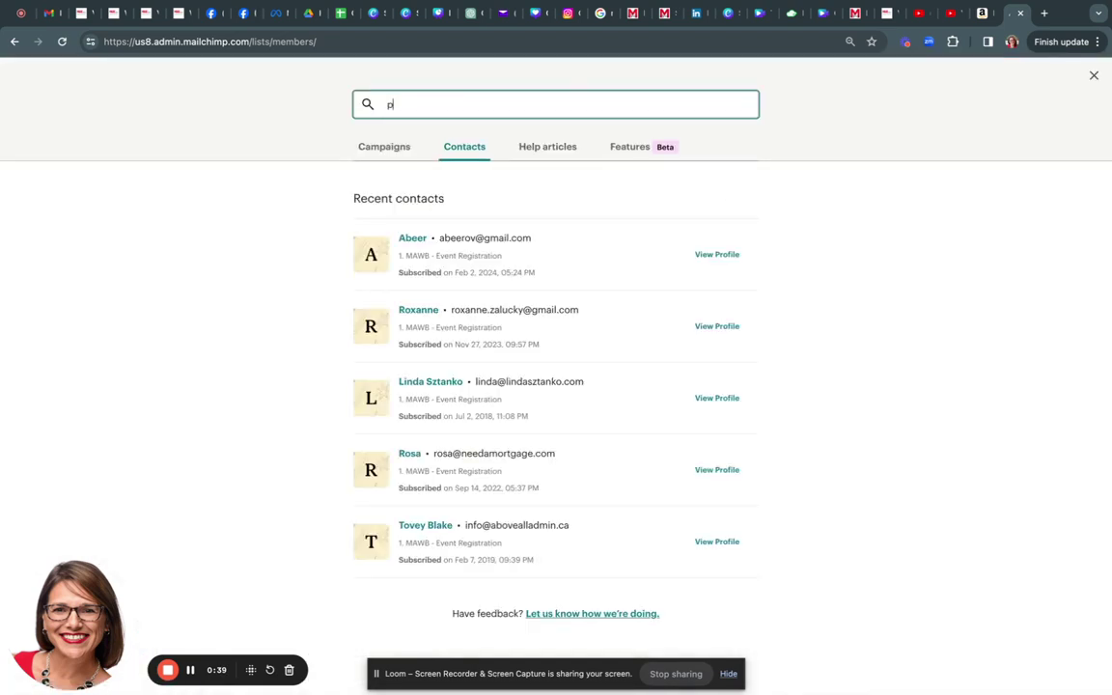
{"action": "type", "text": "rince"}
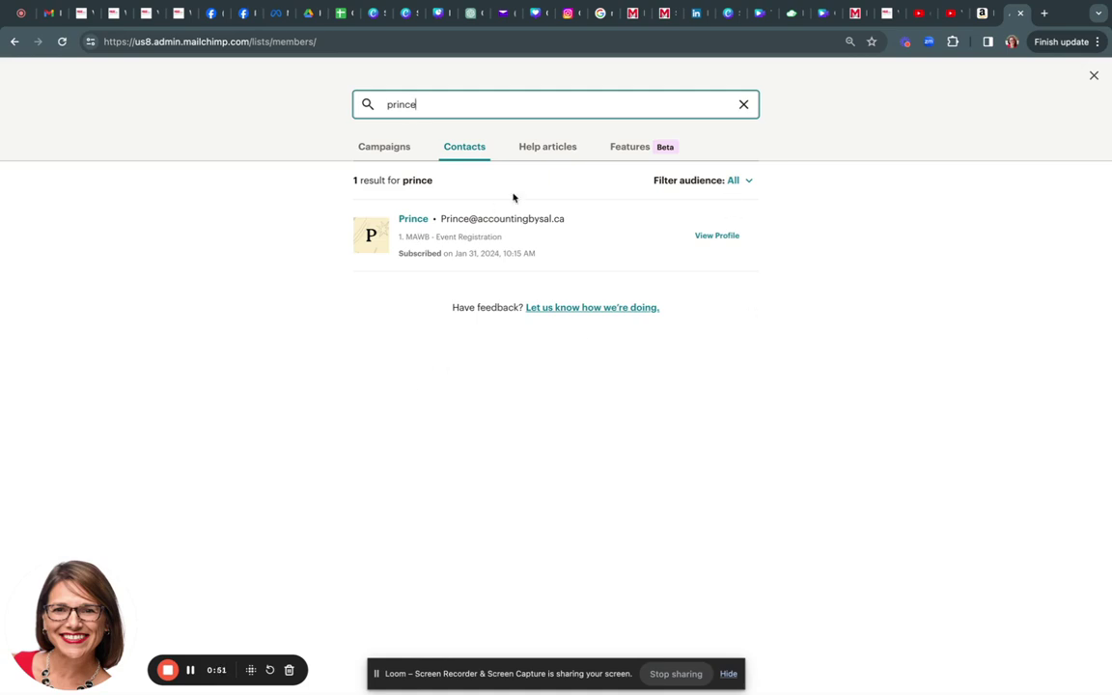
- Open Prince's contact profile and scroll down to its Tags panel
{"action": "left_click", "coordinate": [716, 239]}
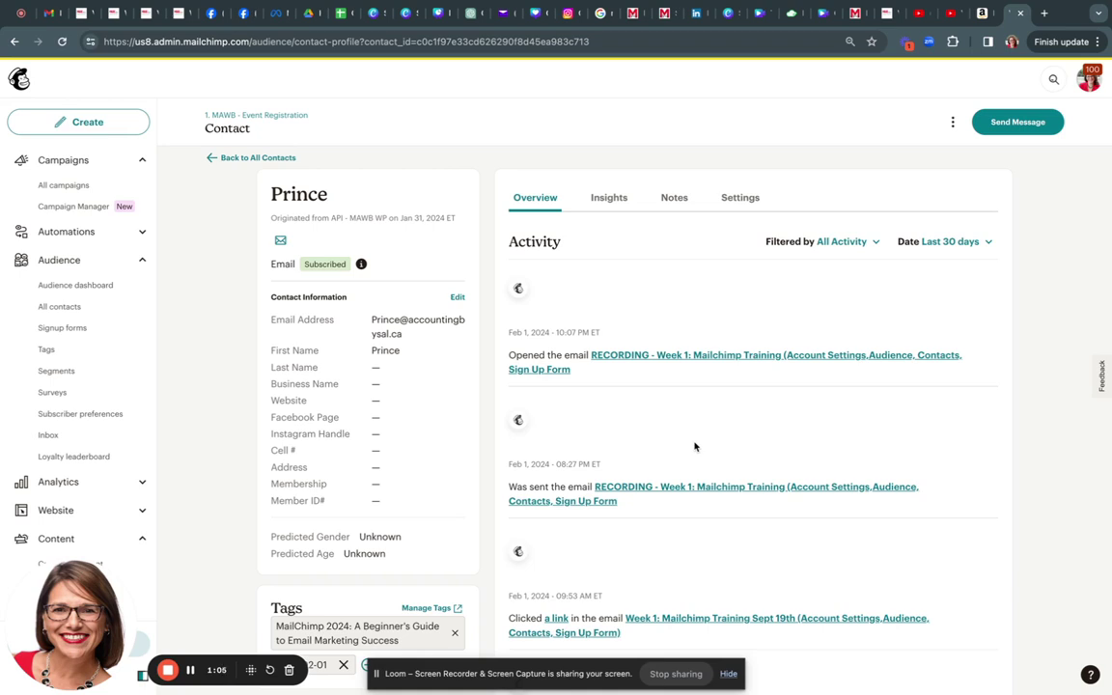
{"action": "scroll", "coordinate": [694, 446], "scroll_direction": "down", "scroll_amount": 1}
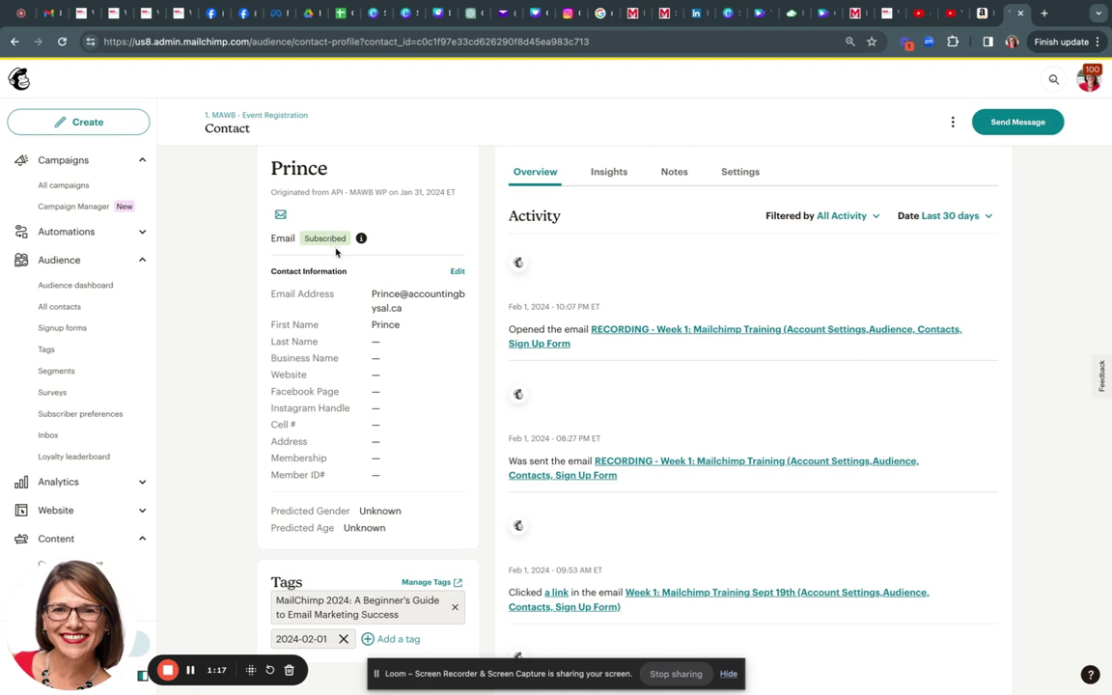
{"action": "scroll", "coordinate": [338, 253], "scroll_direction": "down", "scroll_amount": 1}
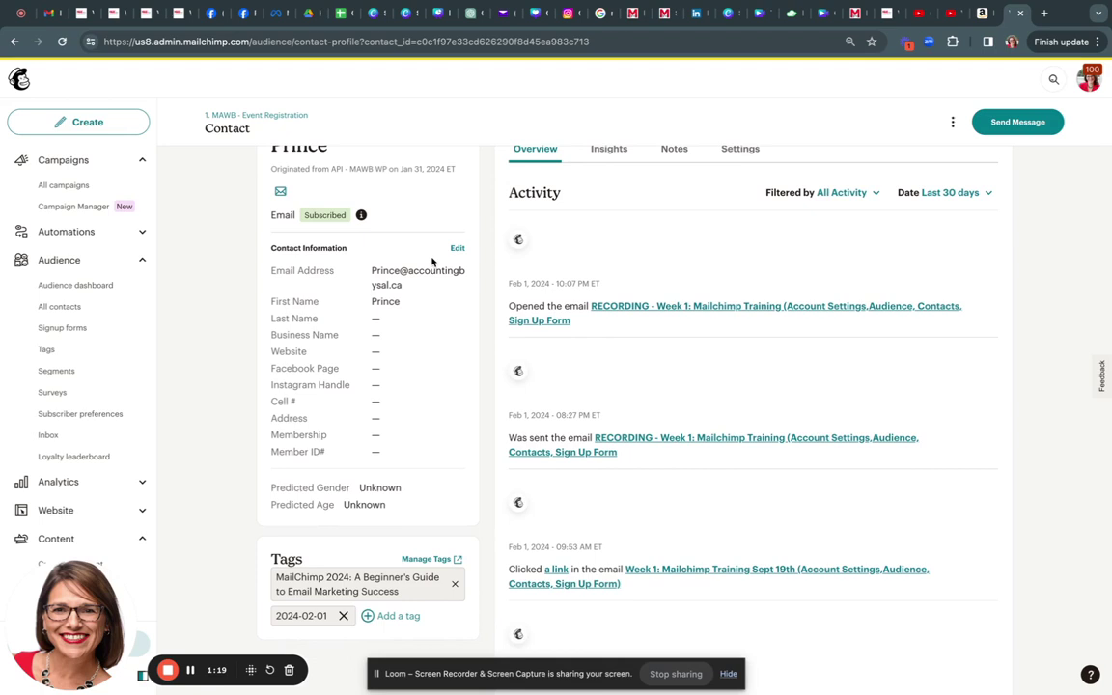
{"action": "scroll", "coordinate": [386, 422], "scroll_direction": "down", "scroll_amount": 1}
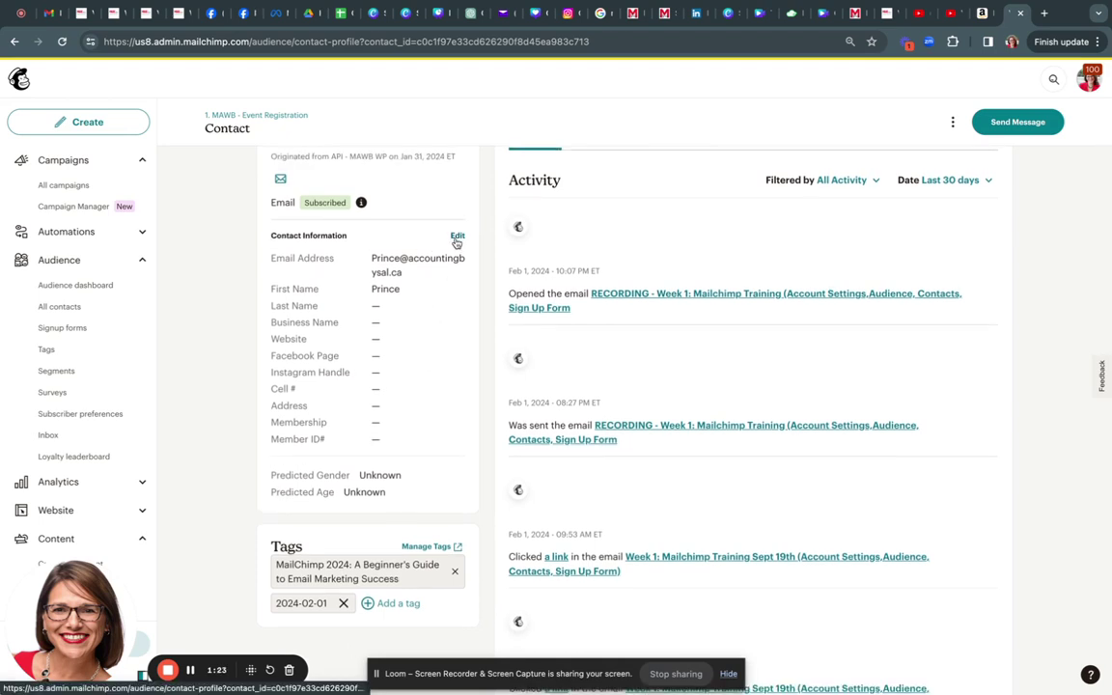
{"action": "scroll", "coordinate": [417, 287], "scroll_direction": "down", "scroll_amount": 1}
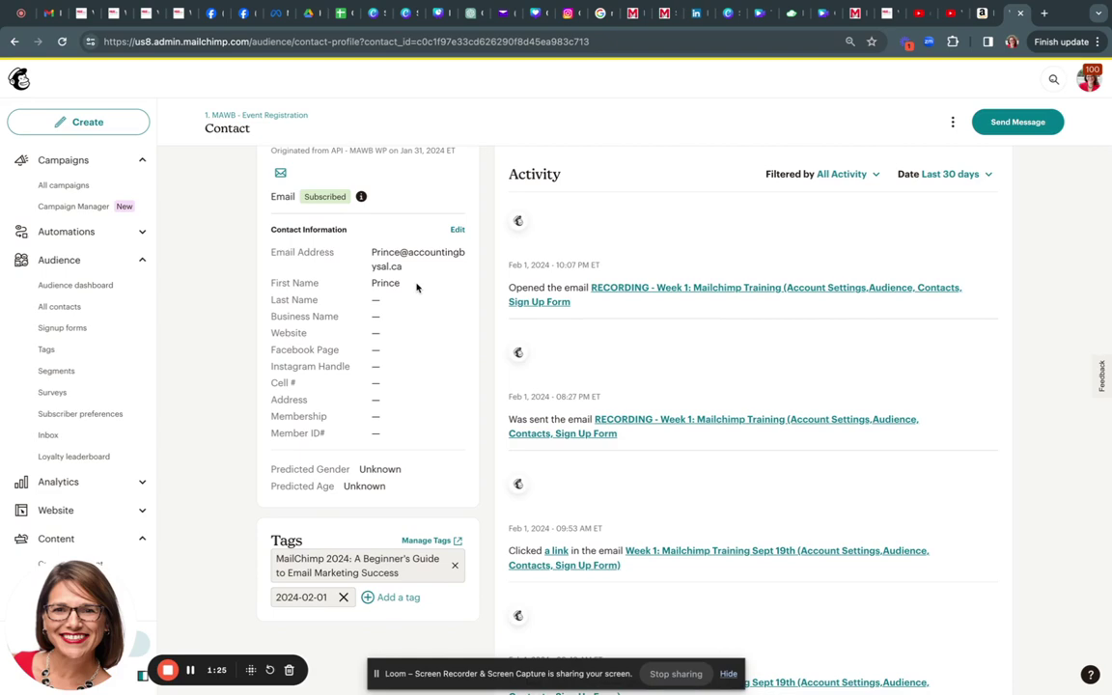
{"action": "scroll", "coordinate": [418, 288], "scroll_direction": "down", "scroll_amount": 1}
{"action": "scroll", "coordinate": [417, 288], "scroll_direction": "down", "scroll_amount": 1}
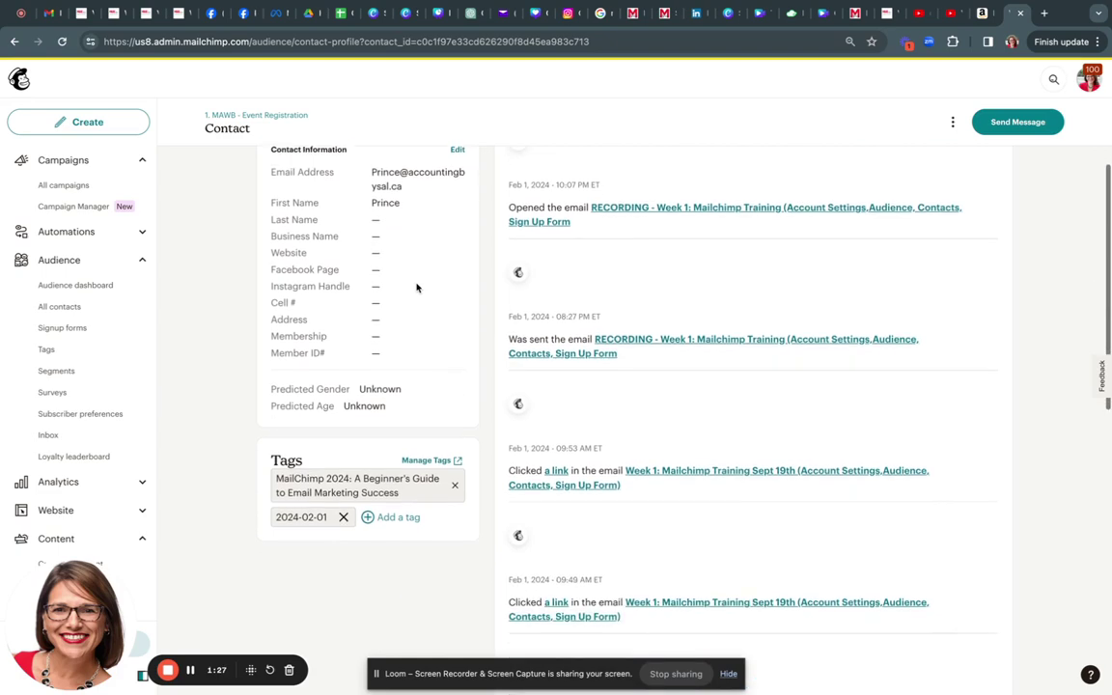
{"action": "scroll", "coordinate": [418, 287], "scroll_direction": "down", "scroll_amount": 2}
{"action": "scroll", "coordinate": [417, 288], "scroll_direction": "down", "scroll_amount": 1}
{"action": "scroll", "coordinate": [418, 291], "scroll_direction": "down", "scroll_amount": 1}
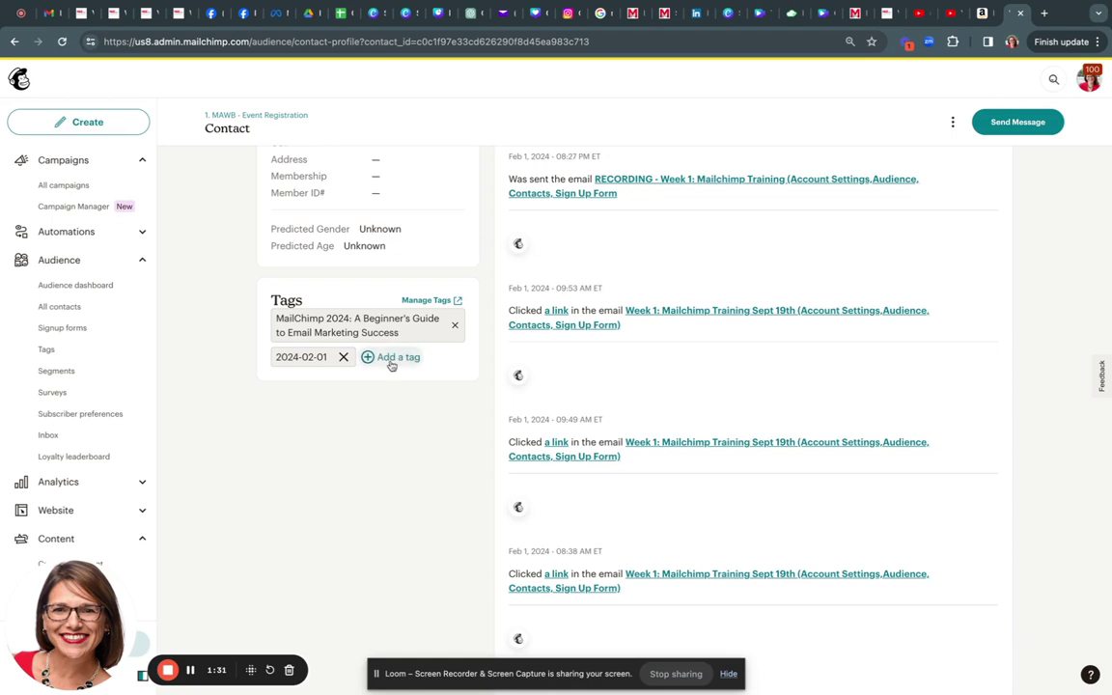
- Create a new 'Testing Tags' tag and apply it to Prince's contact
{"action": "left_click", "coordinate": [392, 359]}
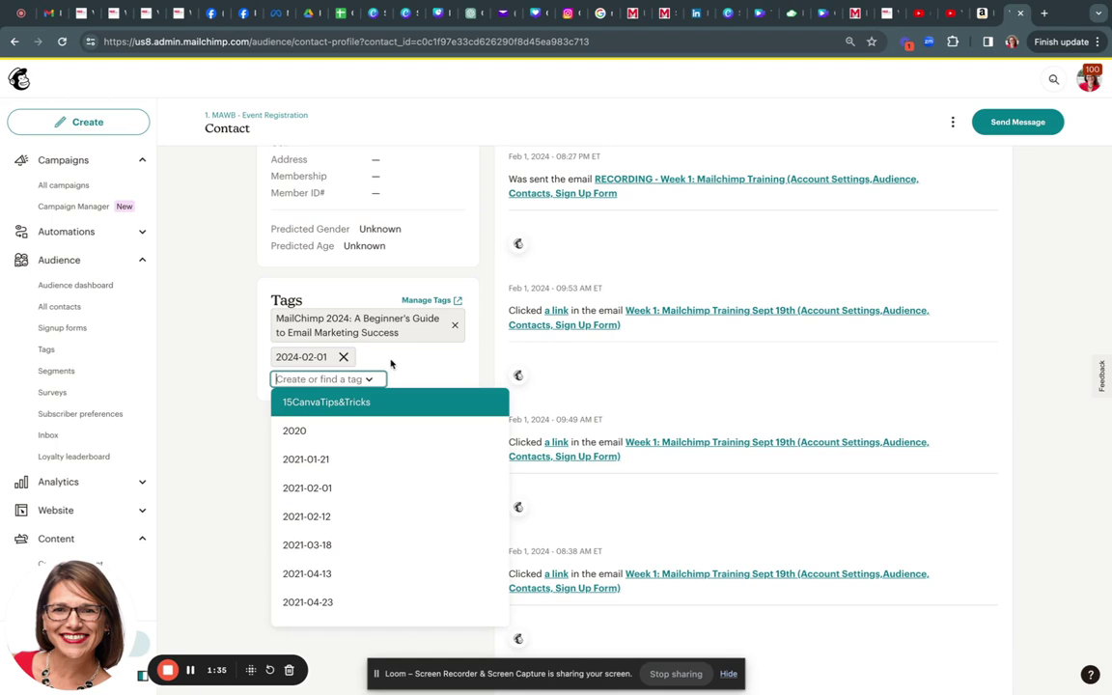
{"action": "type", "text": "Testing "}
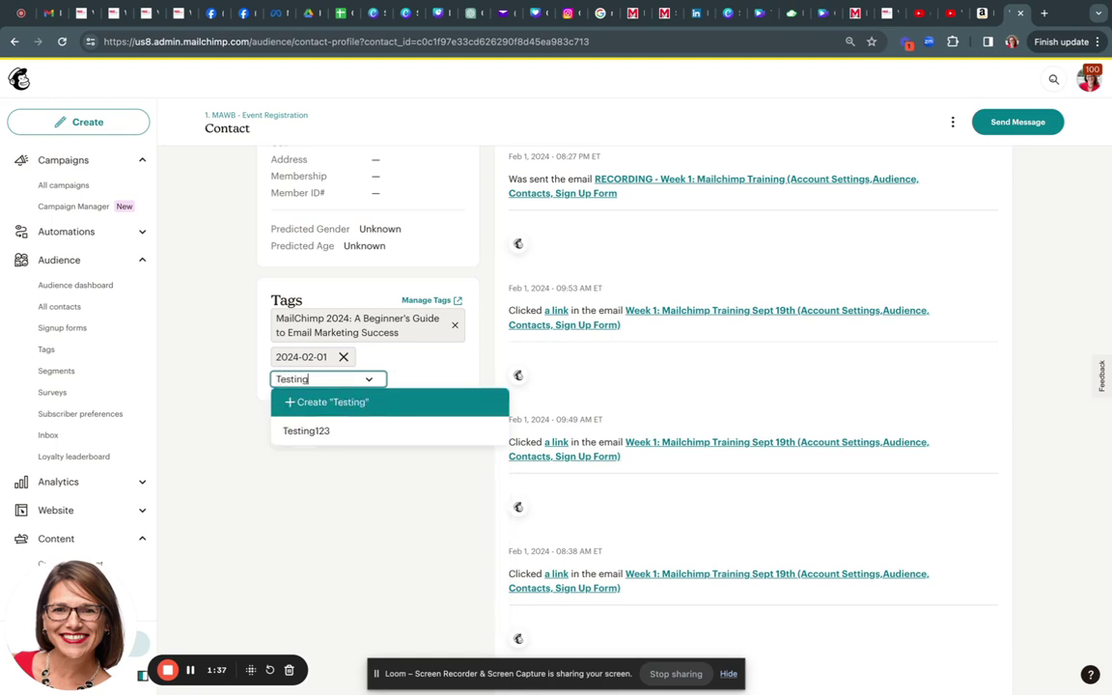
{"action": "type", "text": "Tags"}
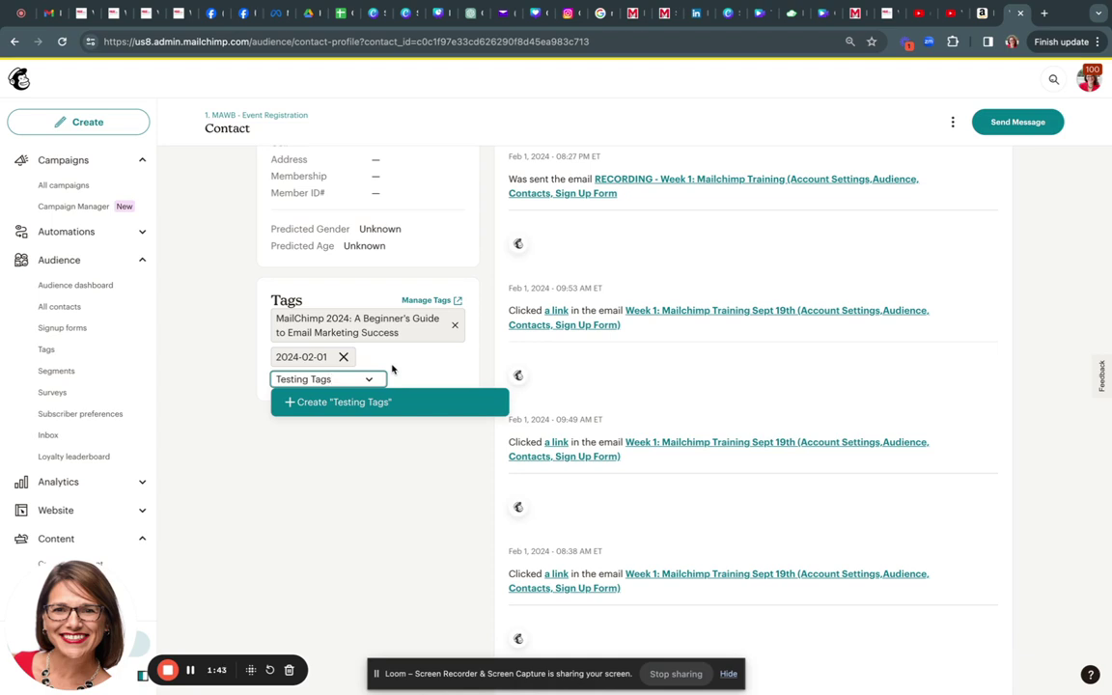
{"action": "key", "text": "Return"}
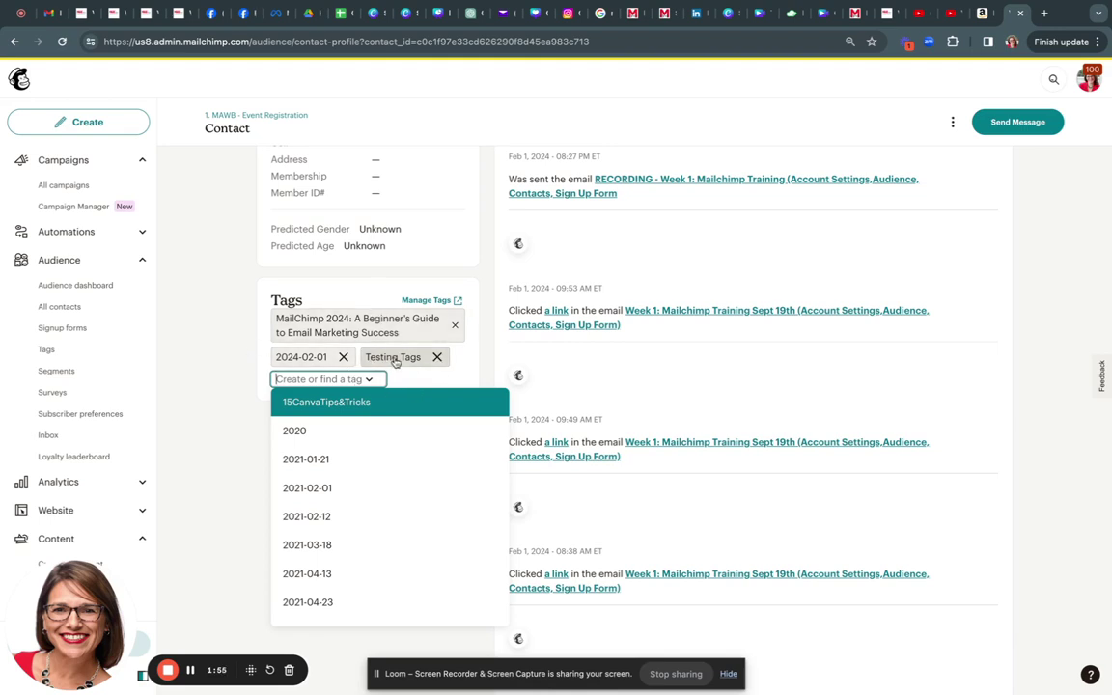
- Scroll through the list of existing tags available for Prince's contact
{"action": "scroll", "coordinate": [387, 437], "scroll_direction": "down", "scroll_amount": 2}
{"action": "scroll", "coordinate": [376, 483], "scroll_direction": "down", "scroll_amount": 2}
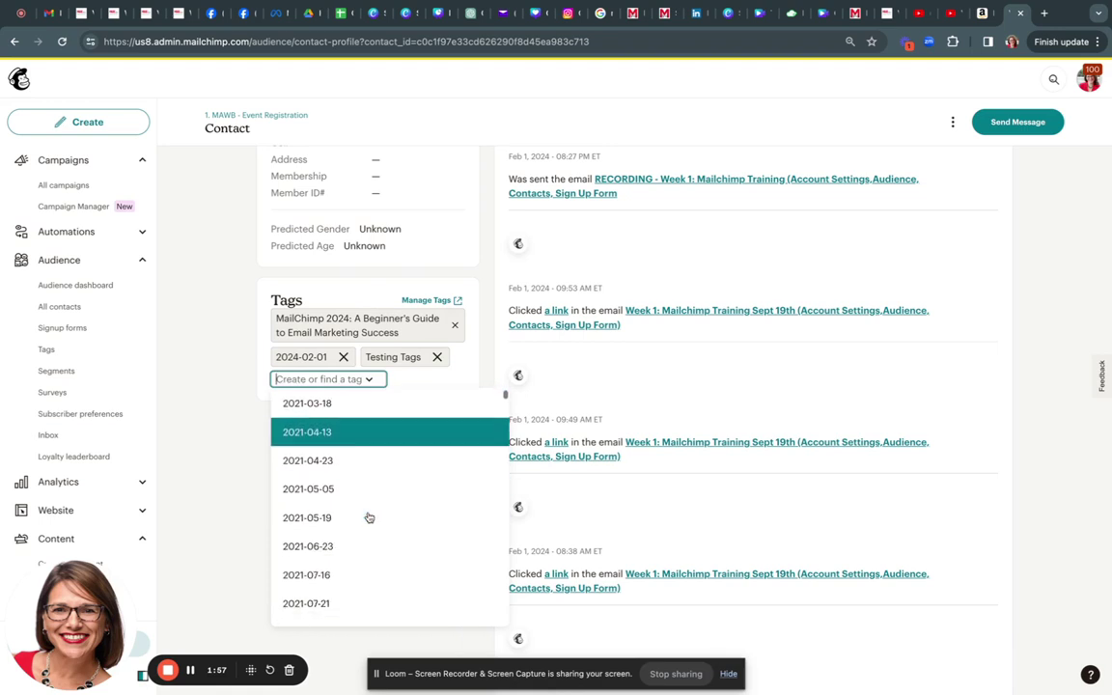
{"action": "scroll", "coordinate": [368, 517], "scroll_direction": "down", "scroll_amount": 2}
{"action": "scroll", "coordinate": [368, 517], "scroll_direction": "down", "scroll_amount": 1}
{"action": "scroll", "coordinate": [368, 517], "scroll_direction": "down", "scroll_amount": 1}
{"action": "scroll", "coordinate": [368, 518], "scroll_direction": "down", "scroll_amount": 3}
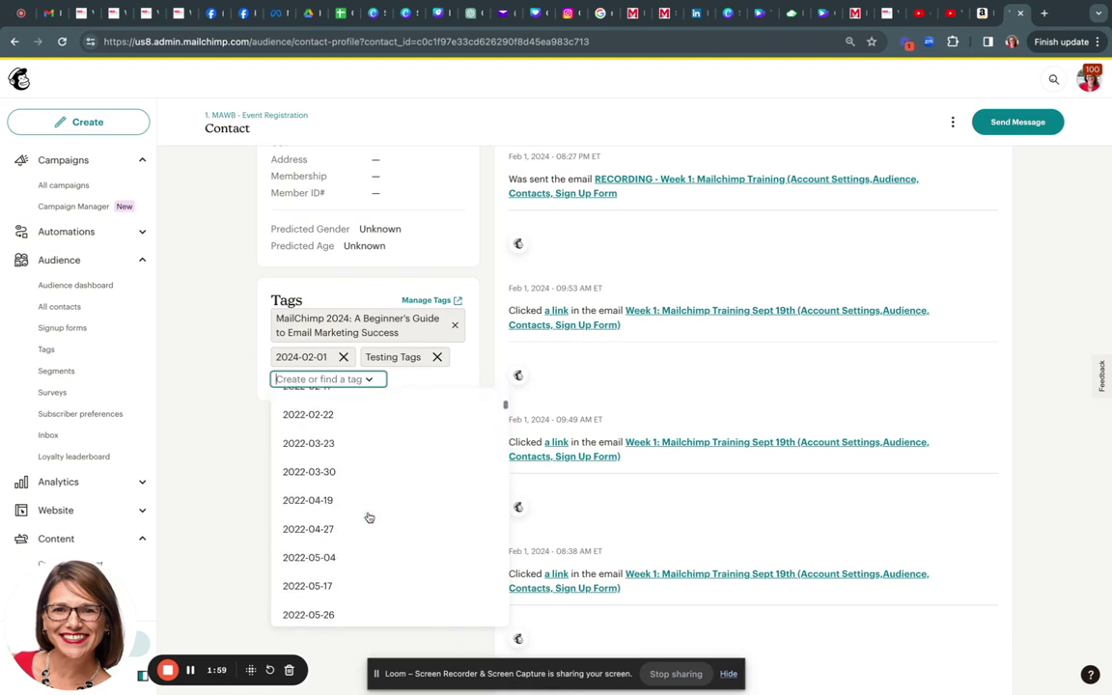
{"action": "scroll", "coordinate": [368, 518], "scroll_direction": "down", "scroll_amount": 3}
{"action": "scroll", "coordinate": [368, 518], "scroll_direction": "down", "scroll_amount": 3}
{"action": "scroll", "coordinate": [368, 517], "scroll_direction": "down", "scroll_amount": 3}
{"action": "scroll", "coordinate": [368, 518], "scroll_direction": "down", "scroll_amount": 3}
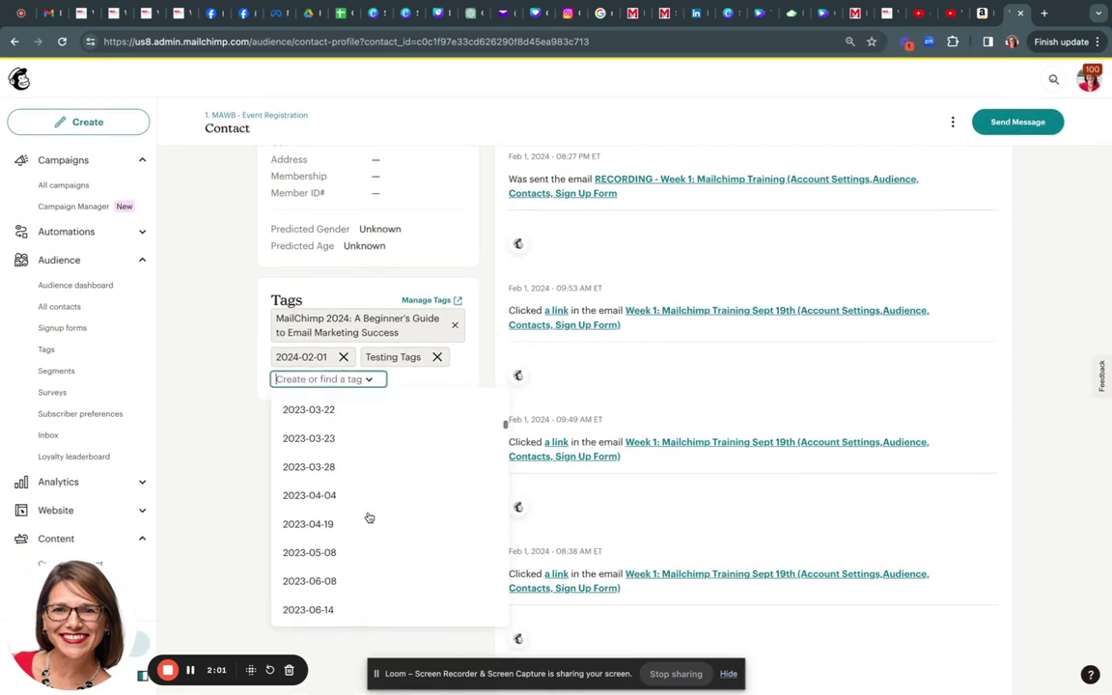
{"action": "scroll", "coordinate": [368, 517], "scroll_direction": "down", "scroll_amount": 3}
{"action": "scroll", "coordinate": [368, 518], "scroll_direction": "down", "scroll_amount": 3}
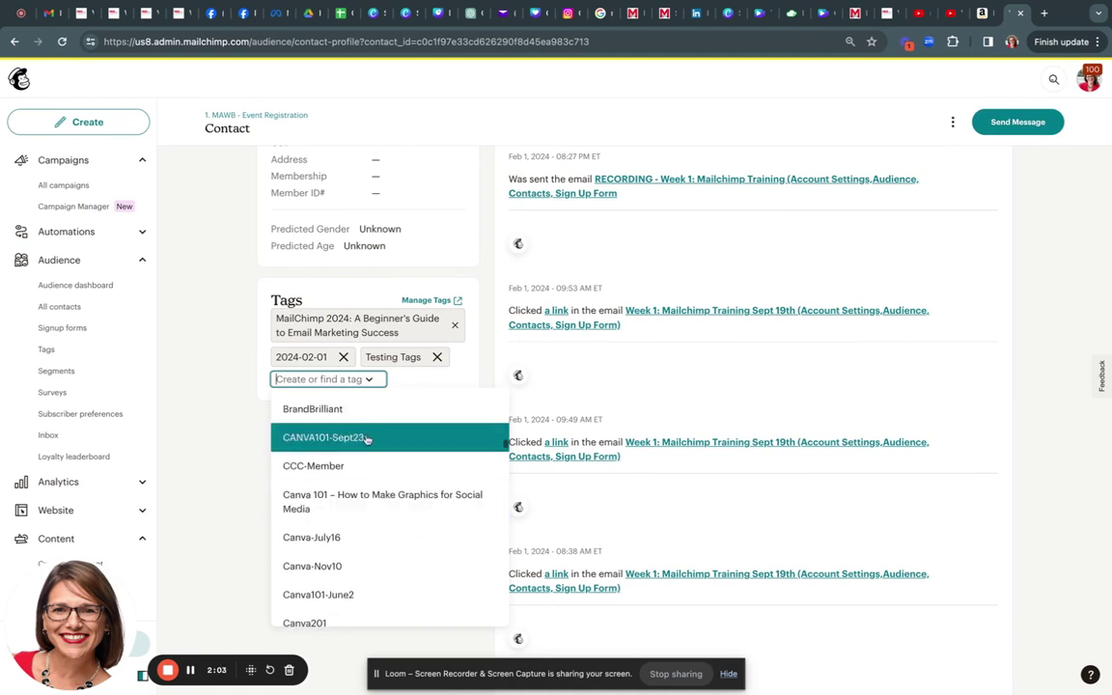
{"action": "scroll", "coordinate": [372, 533], "scroll_direction": "down", "scroll_amount": 1}
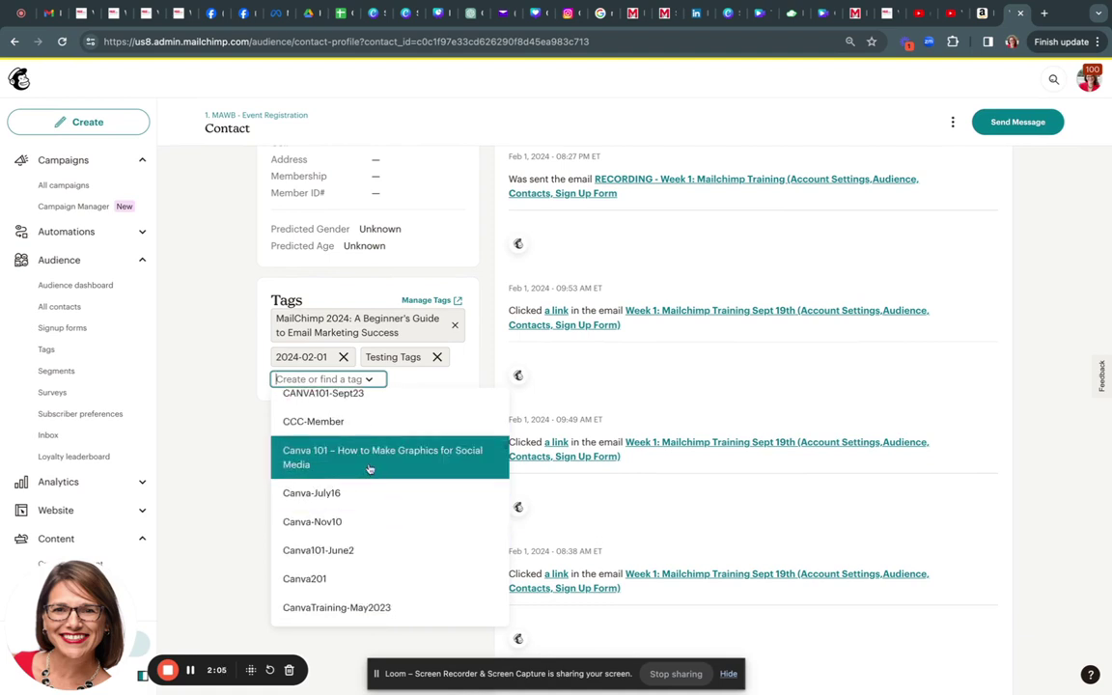
{"action": "scroll", "coordinate": [362, 527], "scroll_direction": "down", "scroll_amount": 1}
{"action": "scroll", "coordinate": [362, 527], "scroll_direction": "down", "scroll_amount": 1}
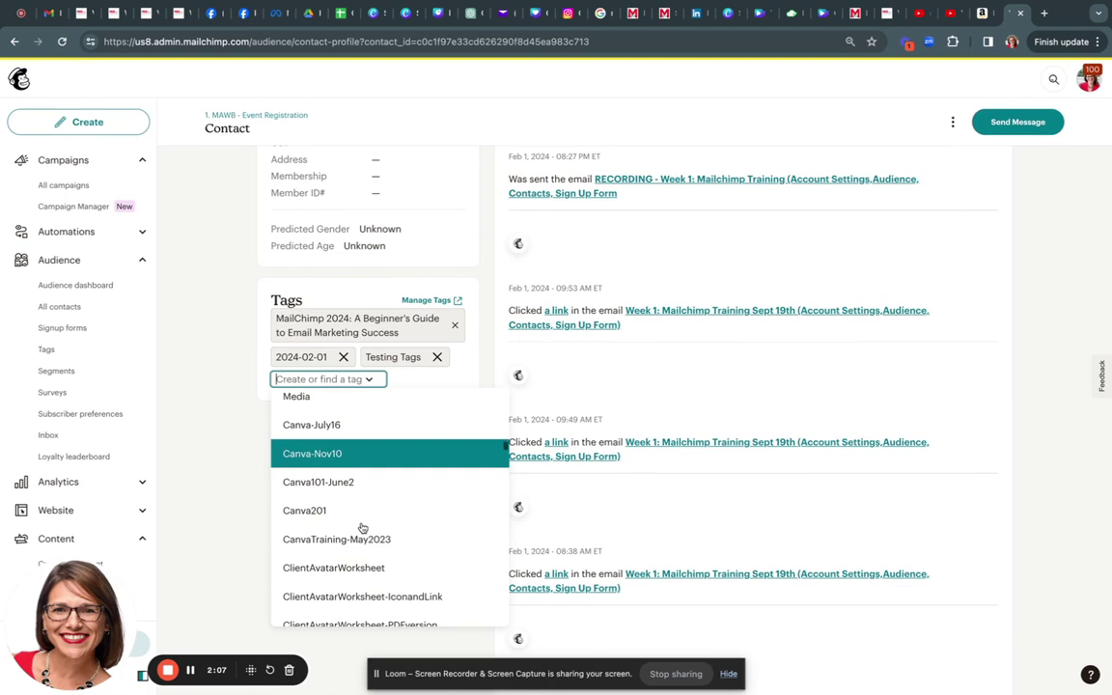
{"action": "scroll", "coordinate": [366, 543], "scroll_direction": "down", "scroll_amount": 1}
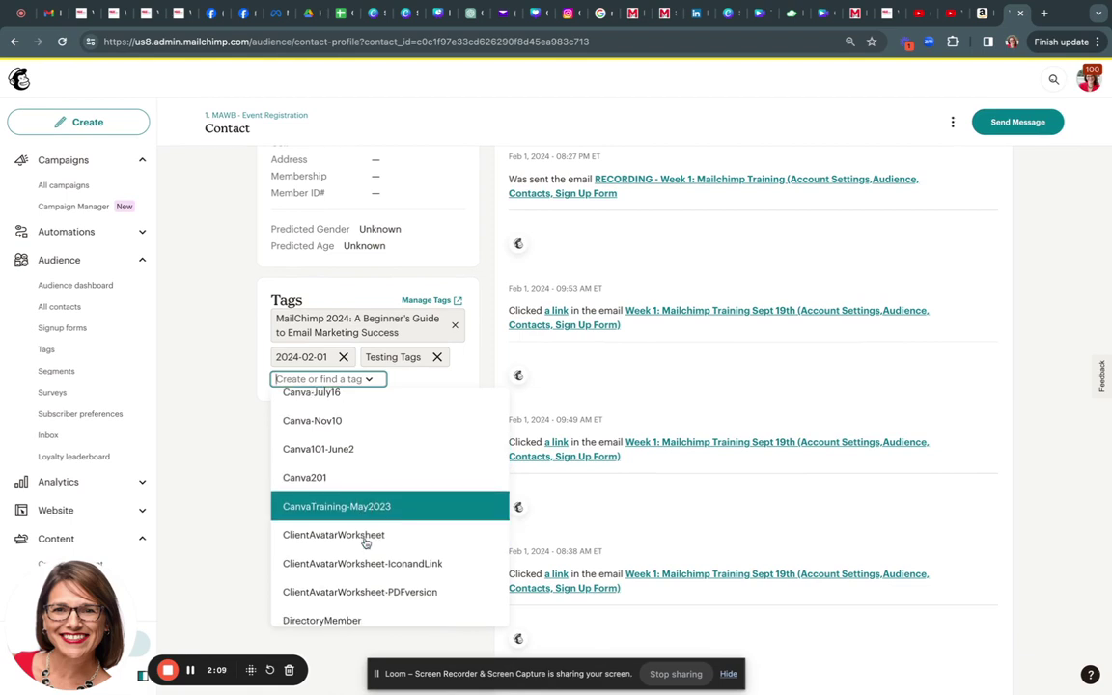
{"action": "scroll", "coordinate": [366, 544], "scroll_direction": "down", "scroll_amount": 1}
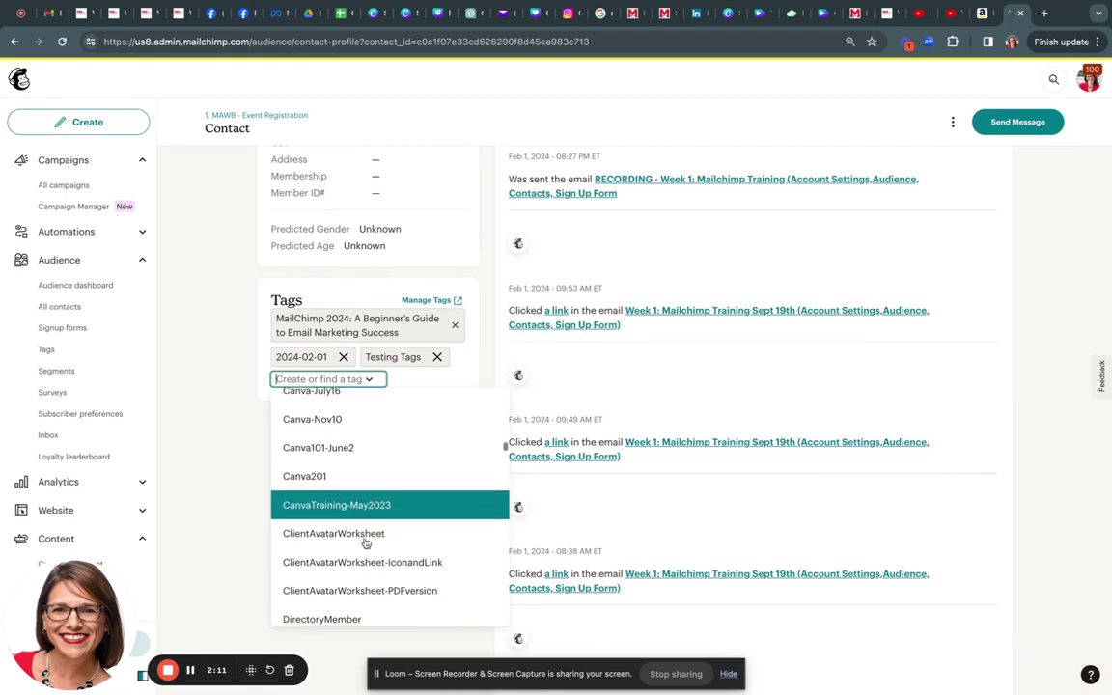
{"action": "scroll", "coordinate": [366, 544], "scroll_direction": "down", "scroll_amount": 1}
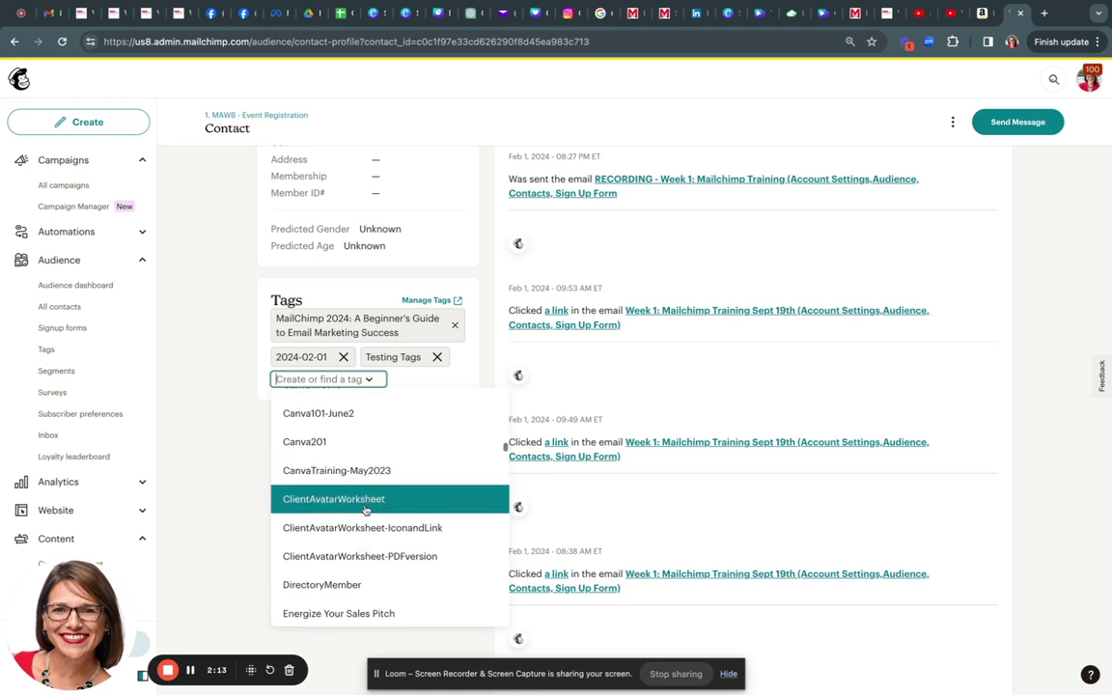
{"action": "scroll", "coordinate": [365, 522], "scroll_direction": "down", "scroll_amount": 5}
{"action": "scroll", "coordinate": [366, 509], "scroll_direction": "down", "scroll_amount": 2}
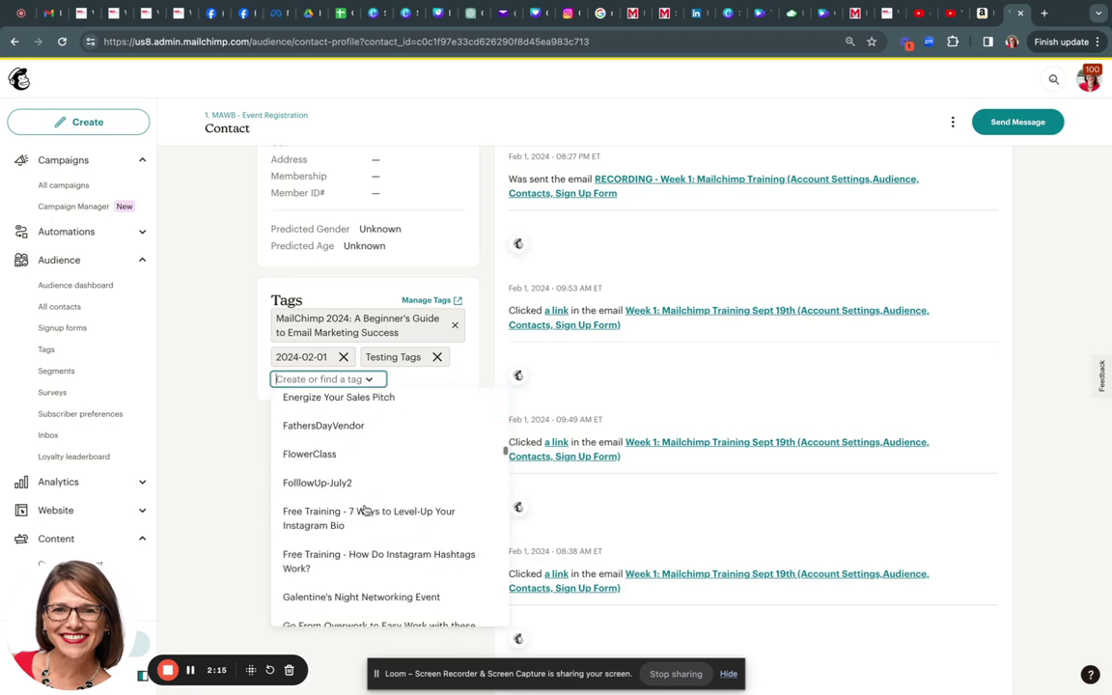
{"action": "scroll", "coordinate": [373, 541], "scroll_direction": "down", "scroll_amount": 1}
{"action": "scroll", "coordinate": [372, 539], "scroll_direction": "down", "scroll_amount": 3}
{"action": "scroll", "coordinate": [373, 545], "scroll_direction": "down", "scroll_amount": 2}
{"action": "scroll", "coordinate": [372, 545], "scroll_direction": "down", "scroll_amount": 3}
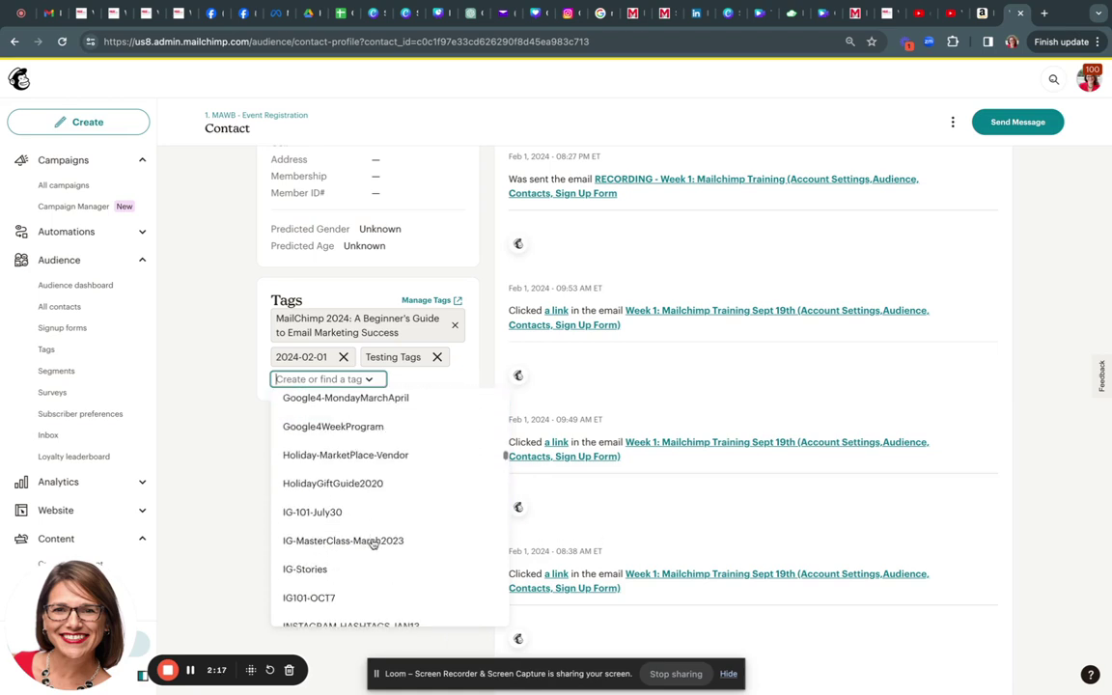
- Find tags matching 'mail' and add MailChimp-FreeSession-Sunday-Tags to Prince's contact
{"action": "type", "text": "mail"}
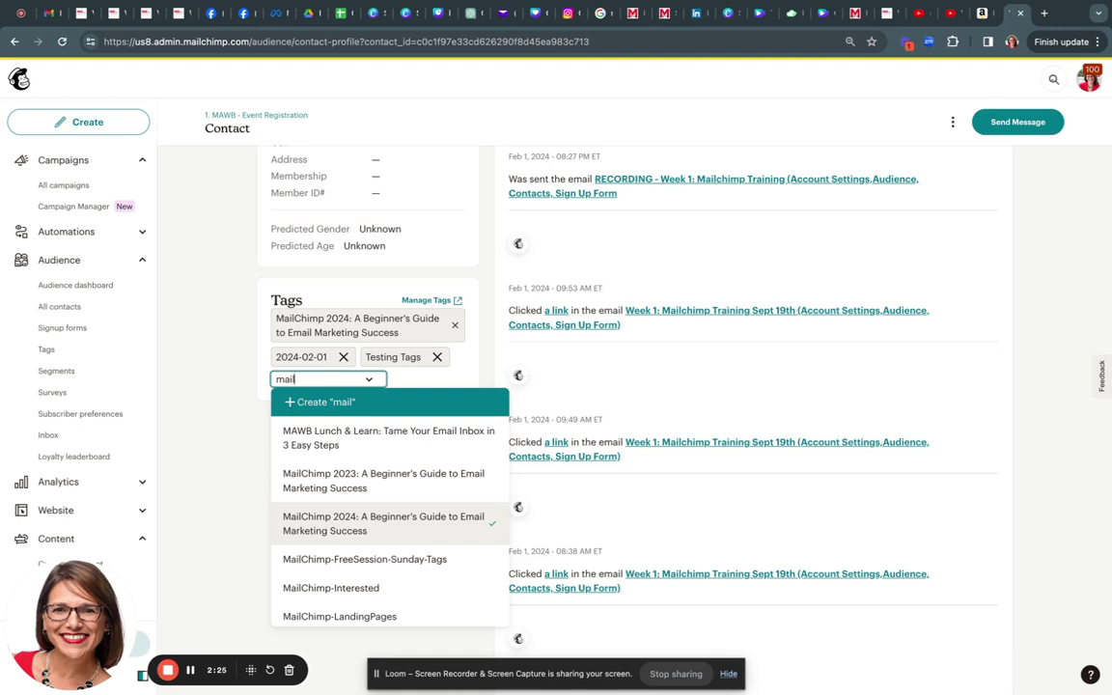
{"action": "left_click", "coordinate": [347, 563]}
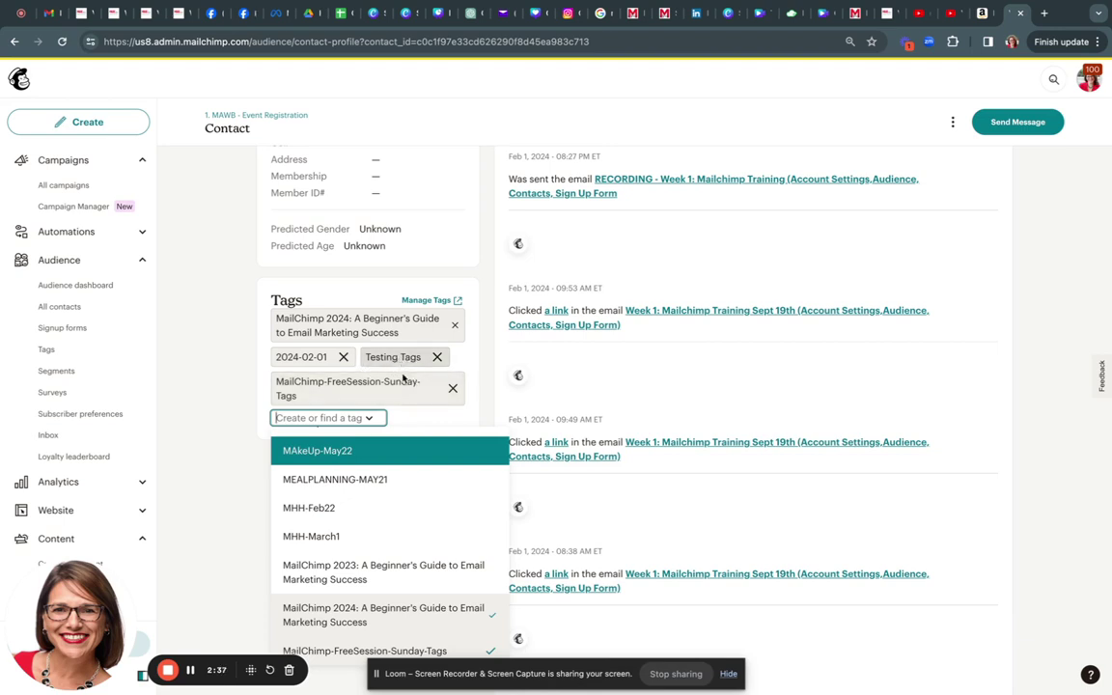
{"action": "scroll", "coordinate": [404, 399], "scroll_direction": "down", "scroll_amount": 1}
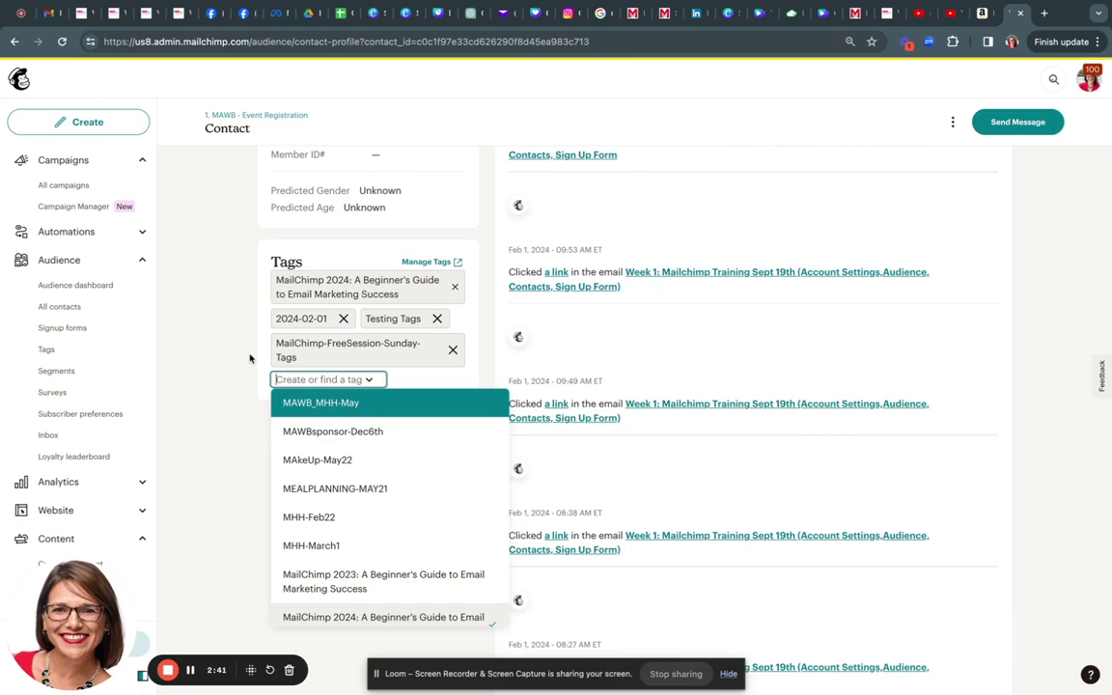
{"action": "scroll", "coordinate": [249, 358], "scroll_direction": "up", "scroll_amount": 2}
{"action": "scroll", "coordinate": [249, 358], "scroll_direction": "up", "scroll_amount": 2}
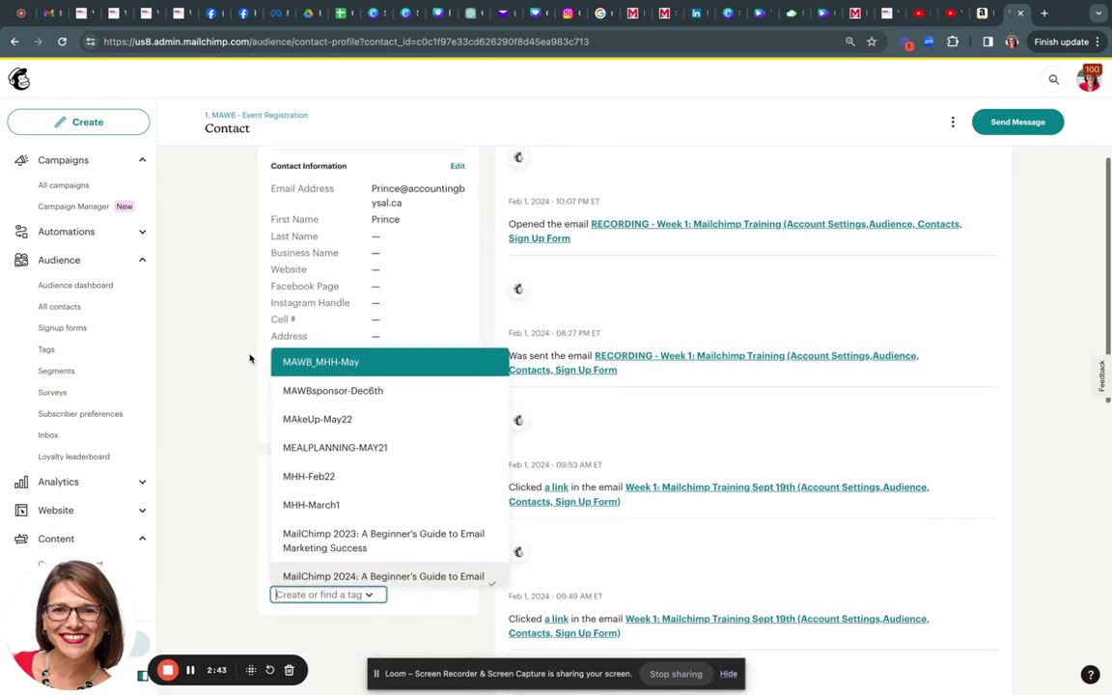
{"action": "scroll", "coordinate": [249, 358], "scroll_direction": "up", "scroll_amount": 3}
{"action": "scroll", "coordinate": [249, 359], "scroll_direction": "down", "scroll_amount": 4}
{"action": "scroll", "coordinate": [249, 358], "scroll_direction": "up", "scroll_amount": 4}
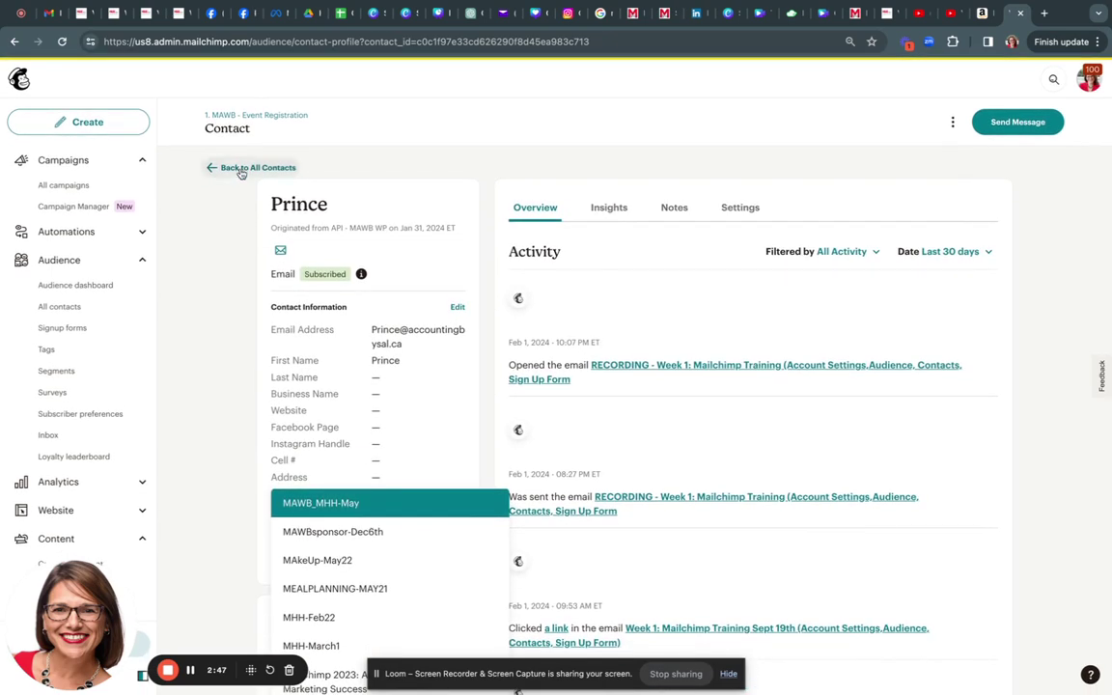
- Return to All Contacts and scroll the table to view each contact's Tags column
{"action": "left_click", "coordinate": [240, 170]}
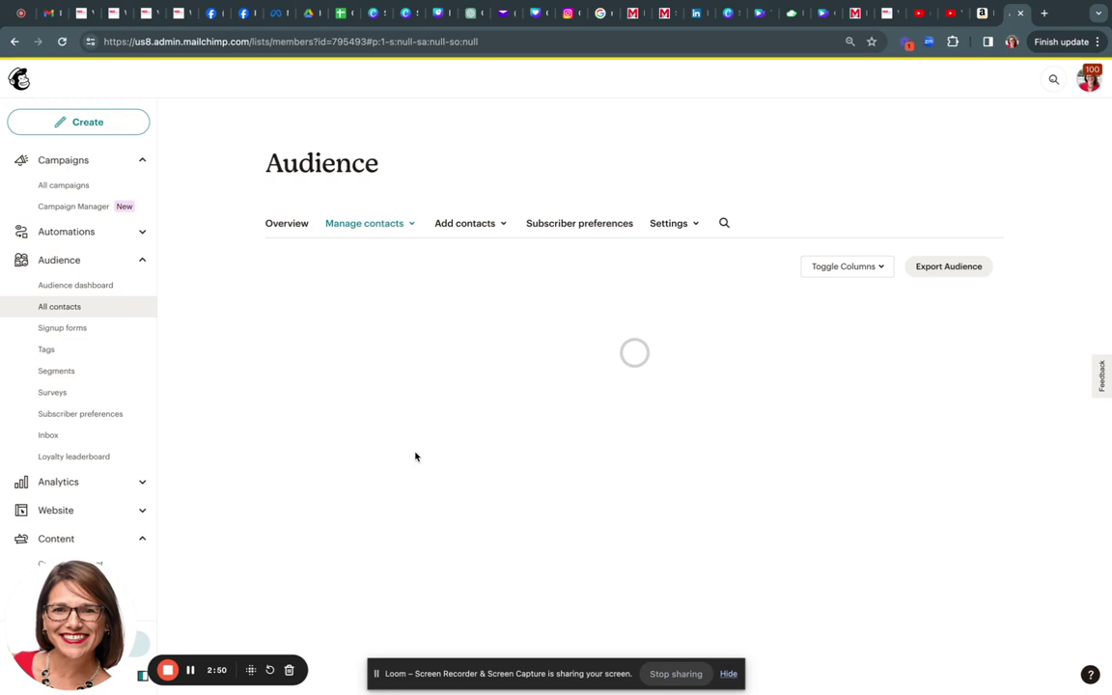
{"action": "scroll", "coordinate": [415, 457], "scroll_direction": "down", "scroll_amount": 2}
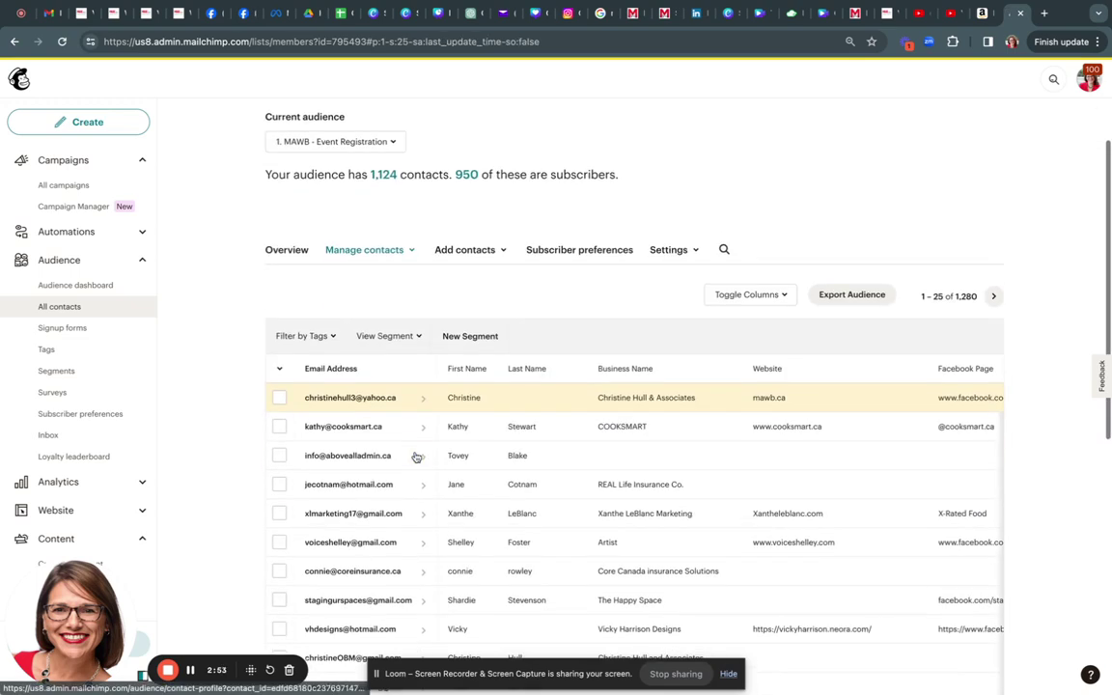
{"action": "scroll", "coordinate": [415, 457], "scroll_direction": "down", "scroll_amount": 2}
{"action": "scroll", "coordinate": [415, 457], "scroll_direction": "down", "scroll_amount": 1}
{"action": "scroll", "coordinate": [415, 457], "scroll_direction": "down", "scroll_amount": 1}
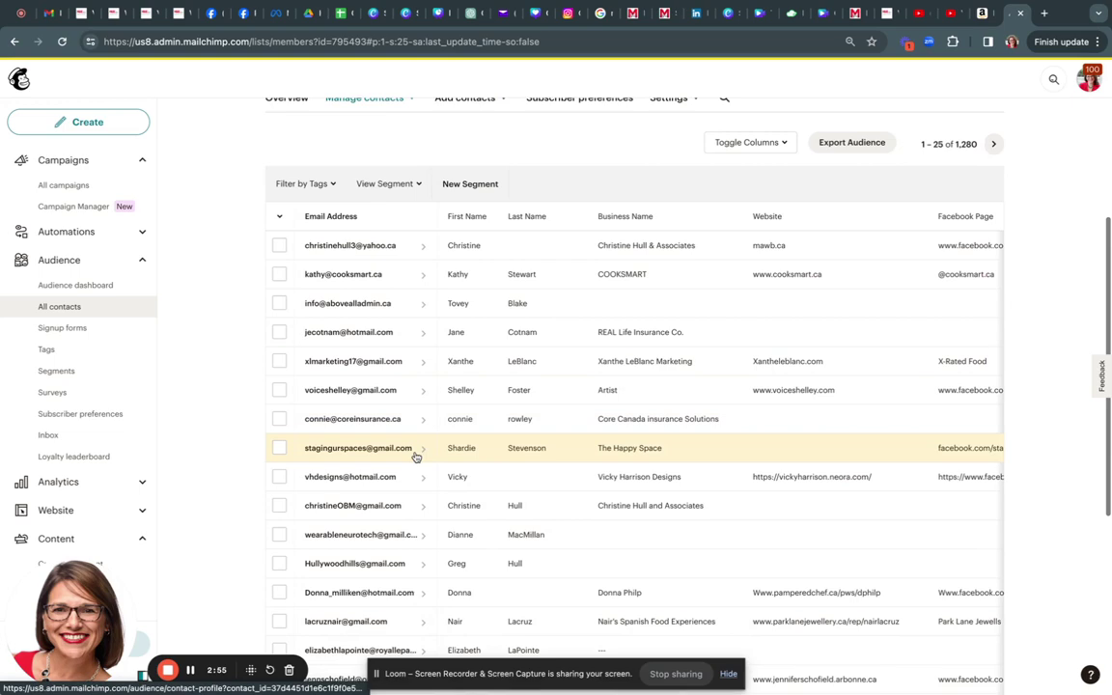
{"action": "scroll", "coordinate": [415, 456], "scroll_direction": "down", "scroll_amount": 1}
{"action": "scroll", "coordinate": [416, 457], "scroll_direction": "right", "scroll_amount": 1}
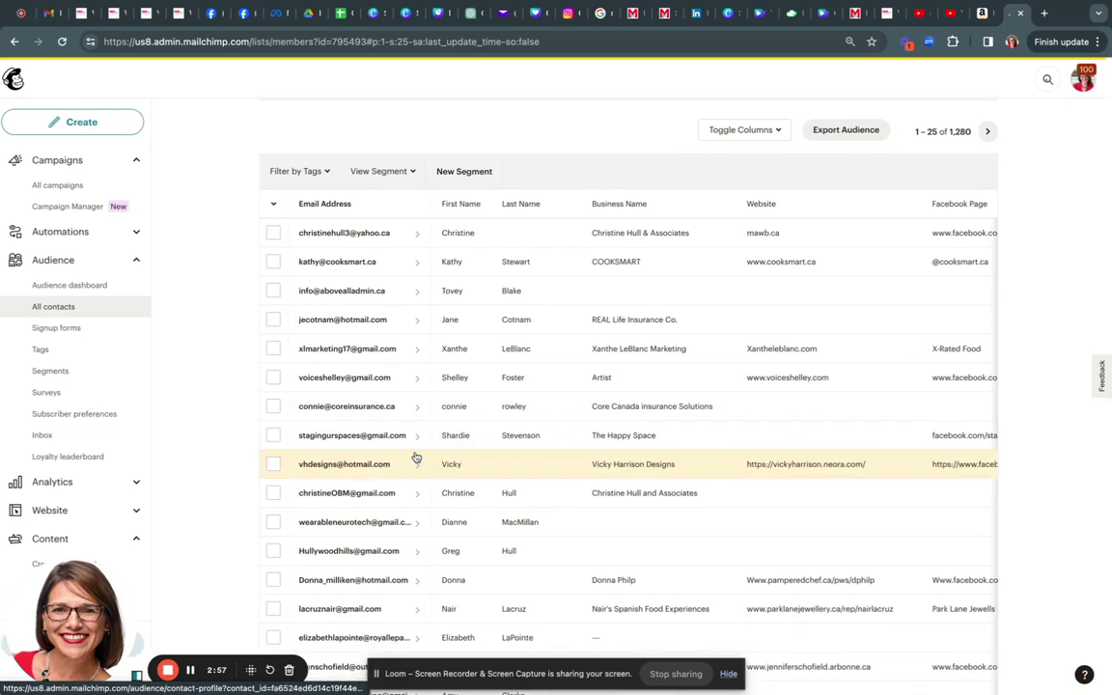
{"action": "scroll", "coordinate": [610, 380], "scroll_direction": "right", "scroll_amount": 5}
{"action": "scroll", "coordinate": [611, 379], "scroll_direction": "right", "scroll_amount": 5}
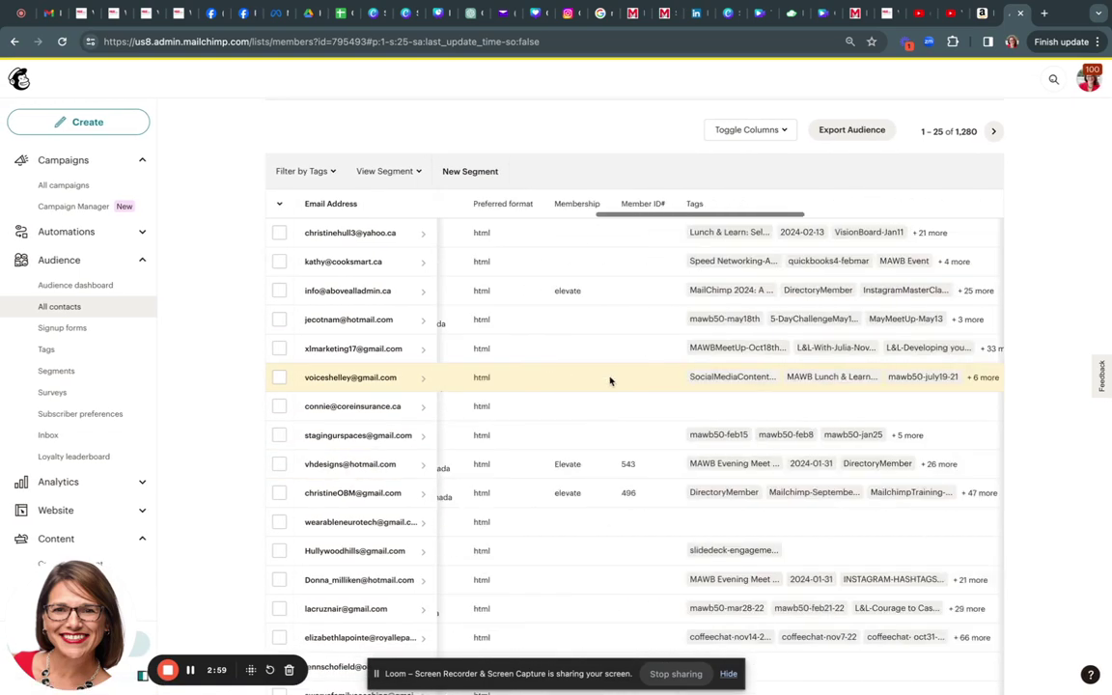
{"action": "scroll", "coordinate": [610, 379], "scroll_direction": "right", "scroll_amount": 5}
{"action": "scroll", "coordinate": [611, 379], "scroll_direction": "right", "scroll_amount": 2}
{"action": "scroll", "coordinate": [611, 380], "scroll_direction": "right", "scroll_amount": 3}
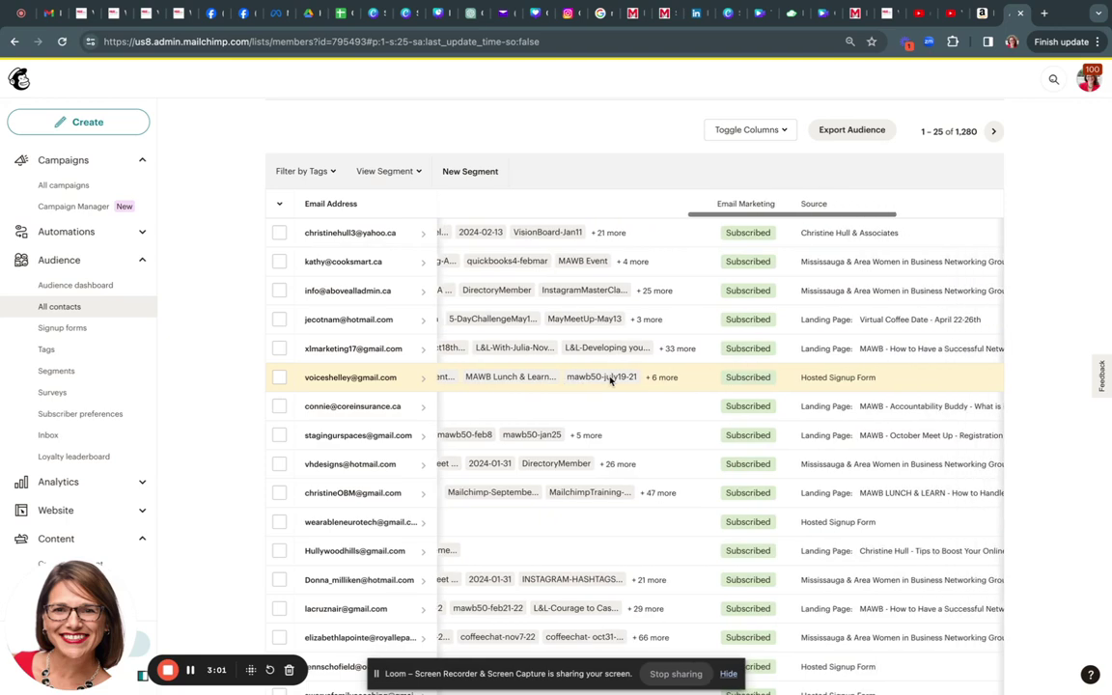
{"action": "scroll", "coordinate": [610, 379], "scroll_direction": "right", "scroll_amount": 2}
{"action": "scroll", "coordinate": [610, 380], "scroll_direction": "right", "scroll_amount": 2}
{"action": "scroll", "coordinate": [610, 379], "scroll_direction": "right", "scroll_amount": 5}
{"action": "scroll", "coordinate": [610, 379], "scroll_direction": "right", "scroll_amount": 5}
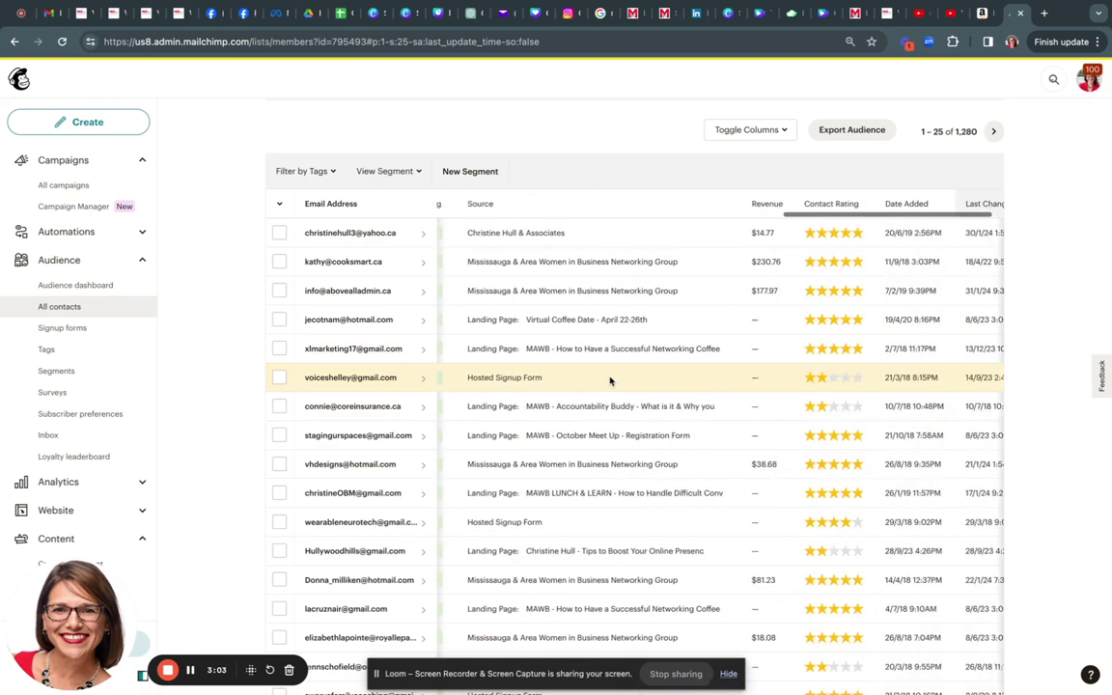
{"action": "scroll", "coordinate": [610, 380], "scroll_direction": "right", "scroll_amount": 3}
{"action": "scroll", "coordinate": [610, 381], "scroll_direction": "left", "scroll_amount": 2}
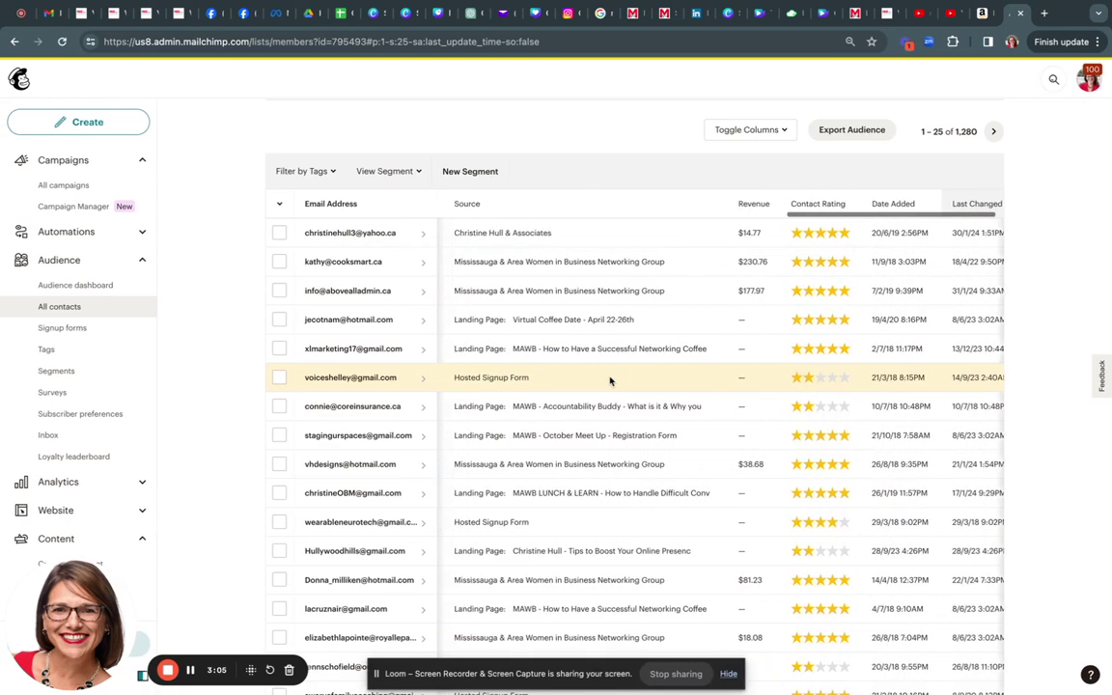
{"action": "scroll", "coordinate": [610, 380], "scroll_direction": "left", "scroll_amount": 3}
{"action": "scroll", "coordinate": [611, 380], "scroll_direction": "left", "scroll_amount": 3}
{"action": "scroll", "coordinate": [610, 380], "scroll_direction": "left", "scroll_amount": 2}
{"action": "scroll", "coordinate": [610, 379], "scroll_direction": "left", "scroll_amount": 1}
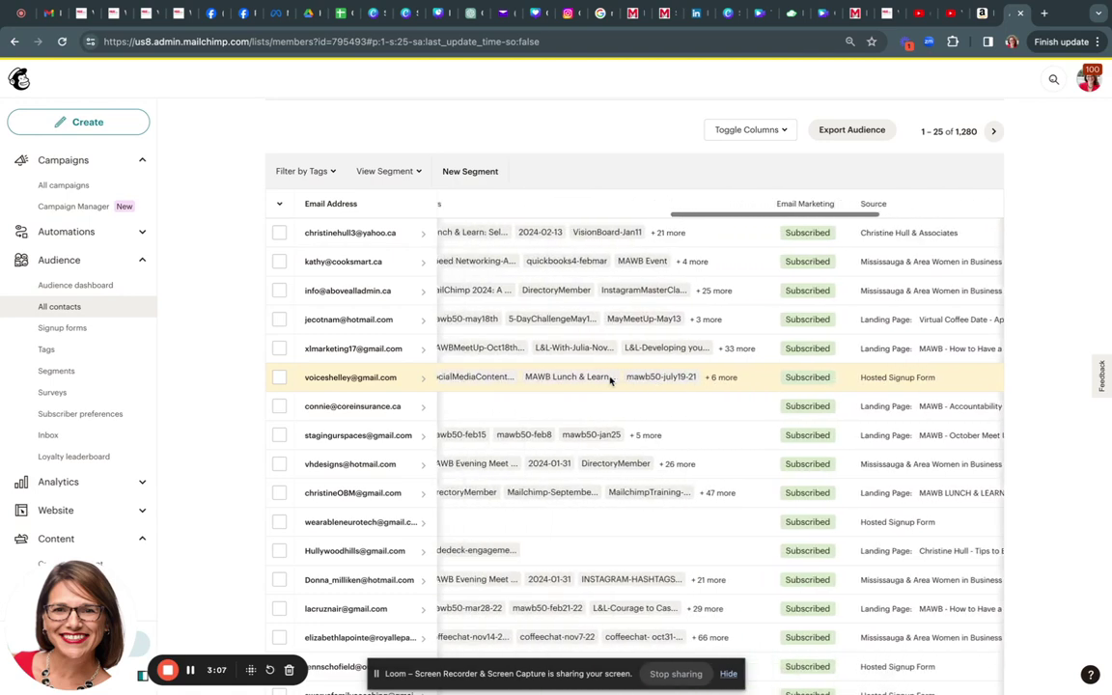
{"action": "scroll", "coordinate": [610, 380], "scroll_direction": "left", "scroll_amount": 1}
{"action": "scroll", "coordinate": [610, 379], "scroll_direction": "left", "scroll_amount": 2}
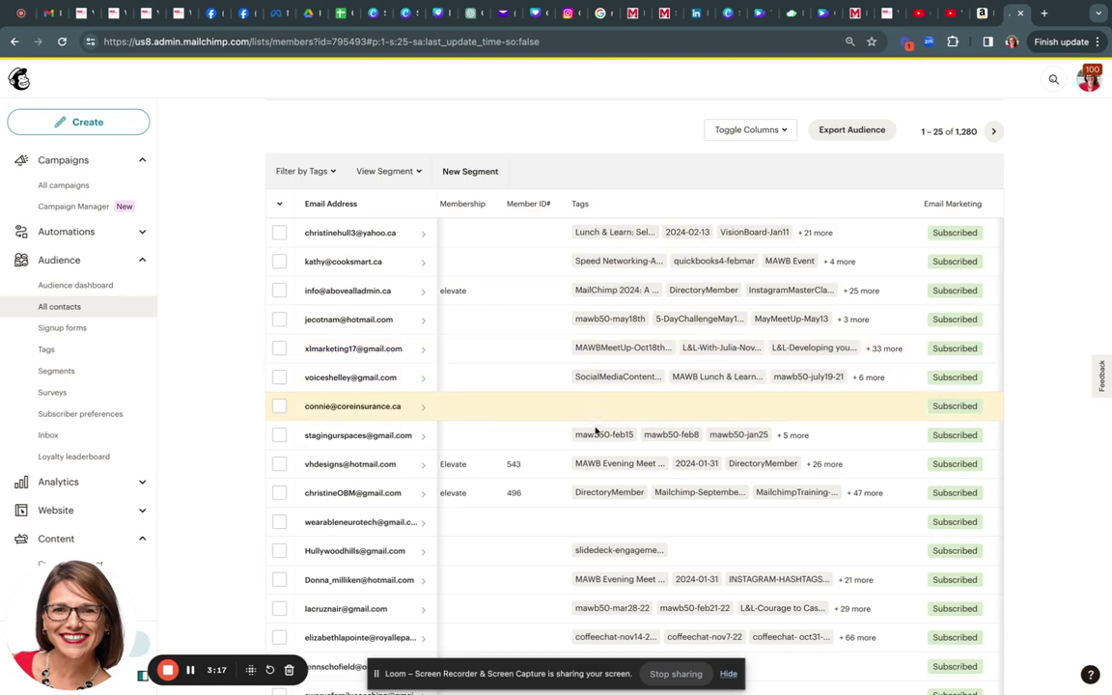
{"action": "scroll", "coordinate": [611, 594], "scroll_direction": "down", "scroll_amount": 1}
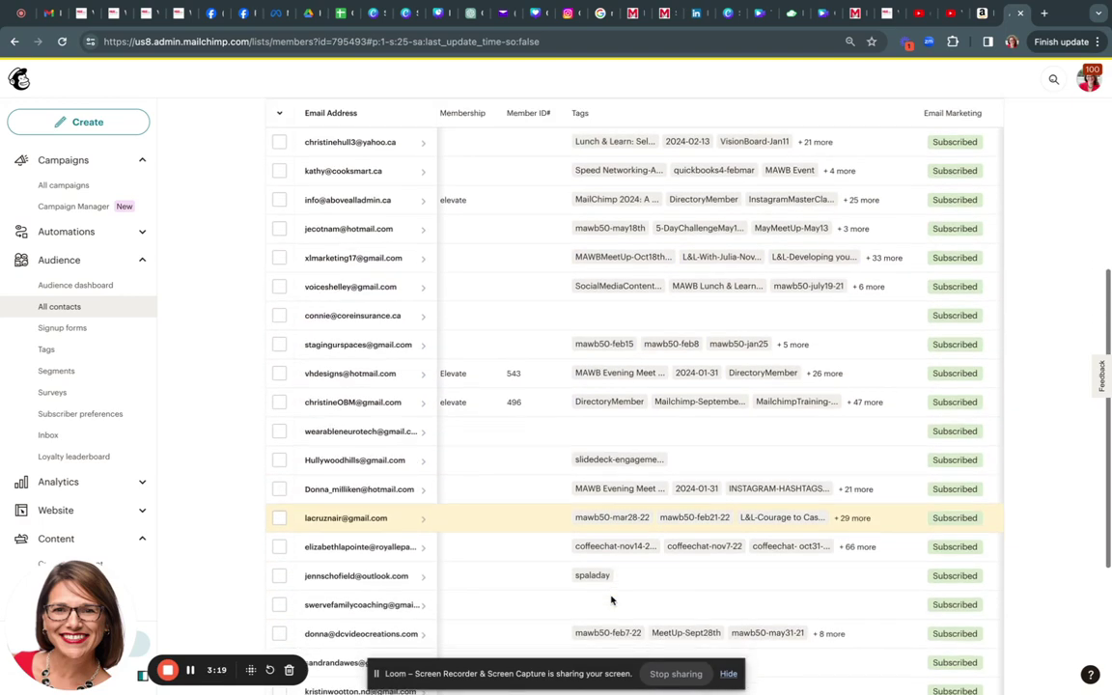
{"action": "scroll", "coordinate": [612, 600], "scroll_direction": "up", "scroll_amount": 1}
{"action": "scroll", "coordinate": [609, 540], "scroll_direction": "up", "scroll_amount": 3}
{"action": "scroll", "coordinate": [608, 435], "scroll_direction": "up", "scroll_amount": 2}
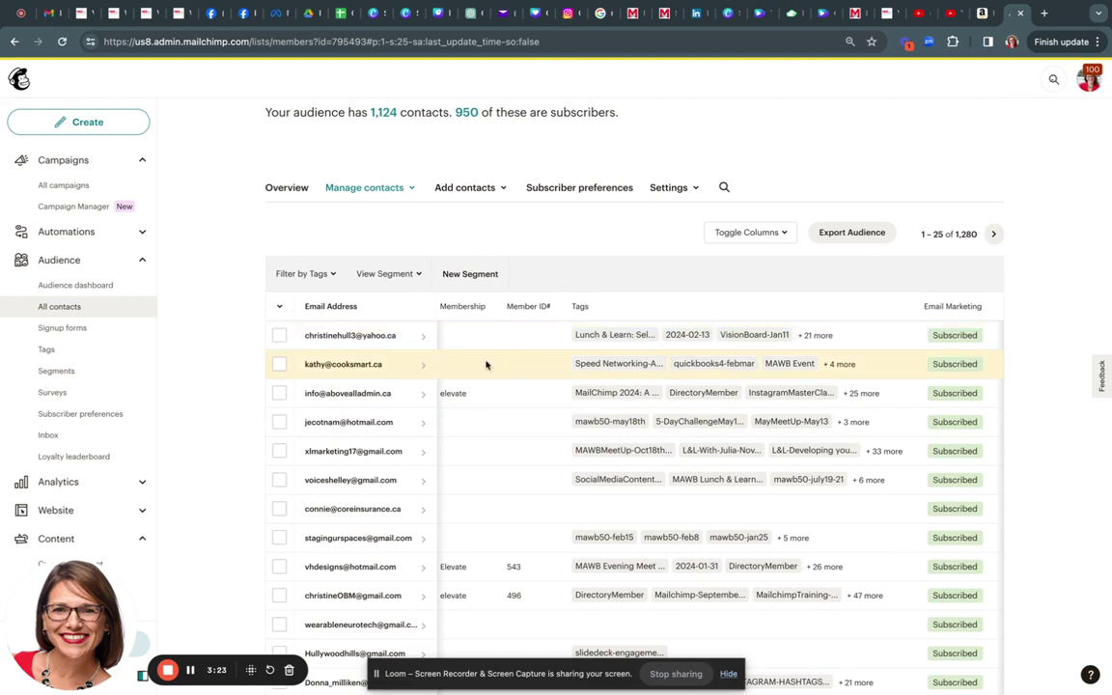
- Filter the contacts table by the 'Testing Tags' tag, found by searching 'testing'
{"action": "left_click", "coordinate": [325, 277]}
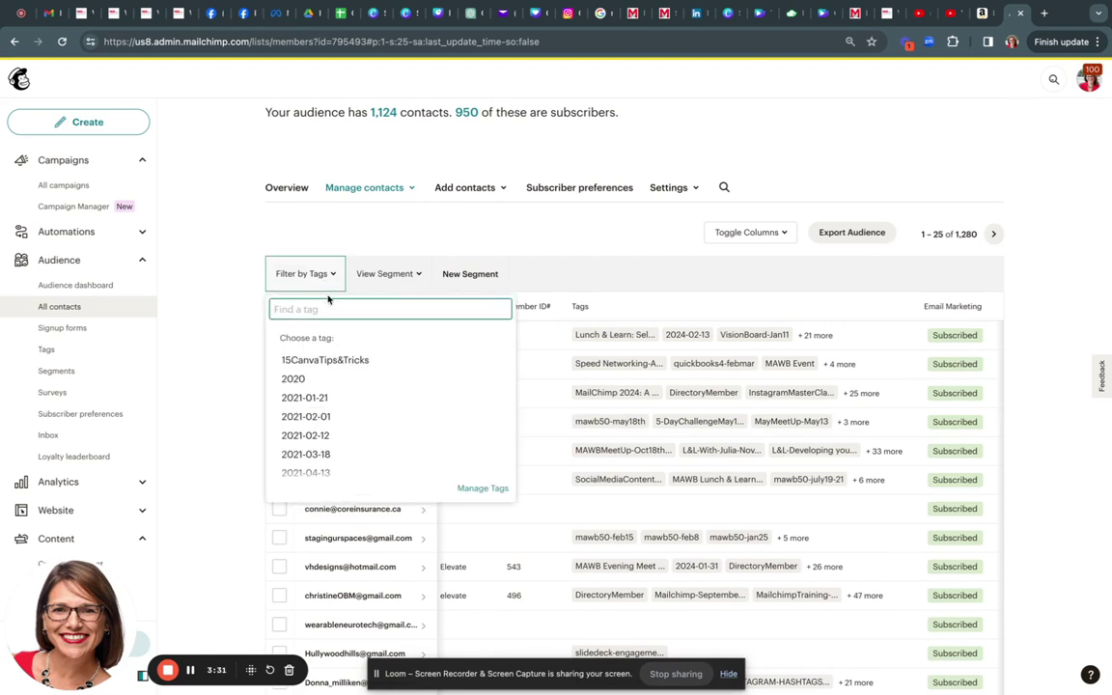
{"action": "type", "text": "testing"}
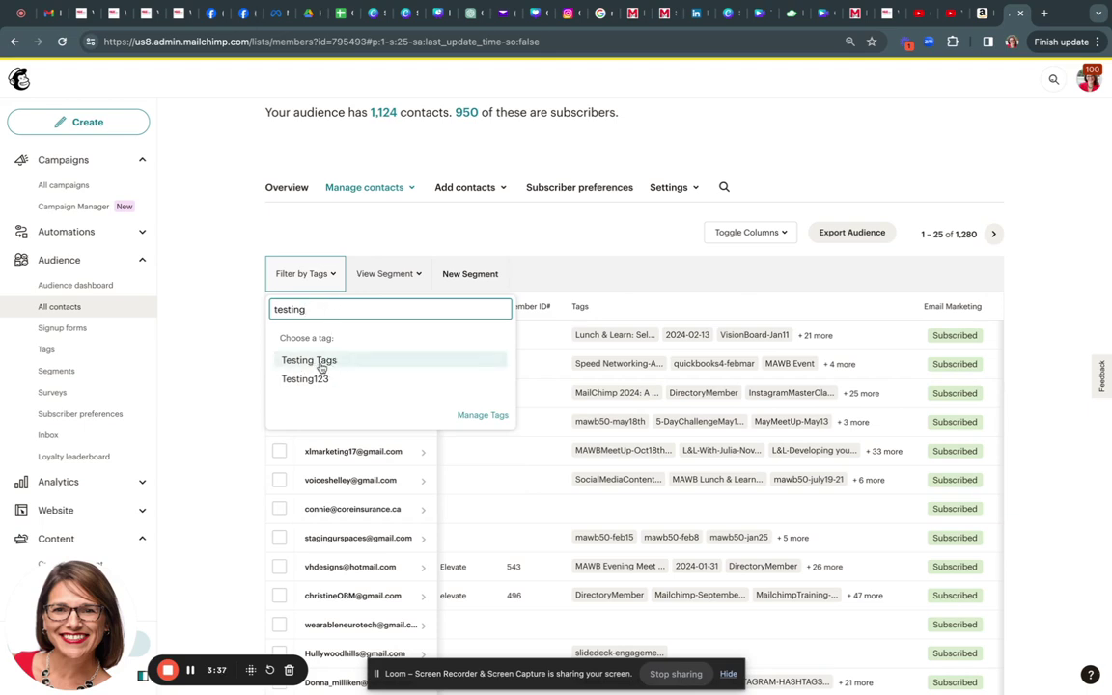
{"action": "left_click", "coordinate": [322, 362]}
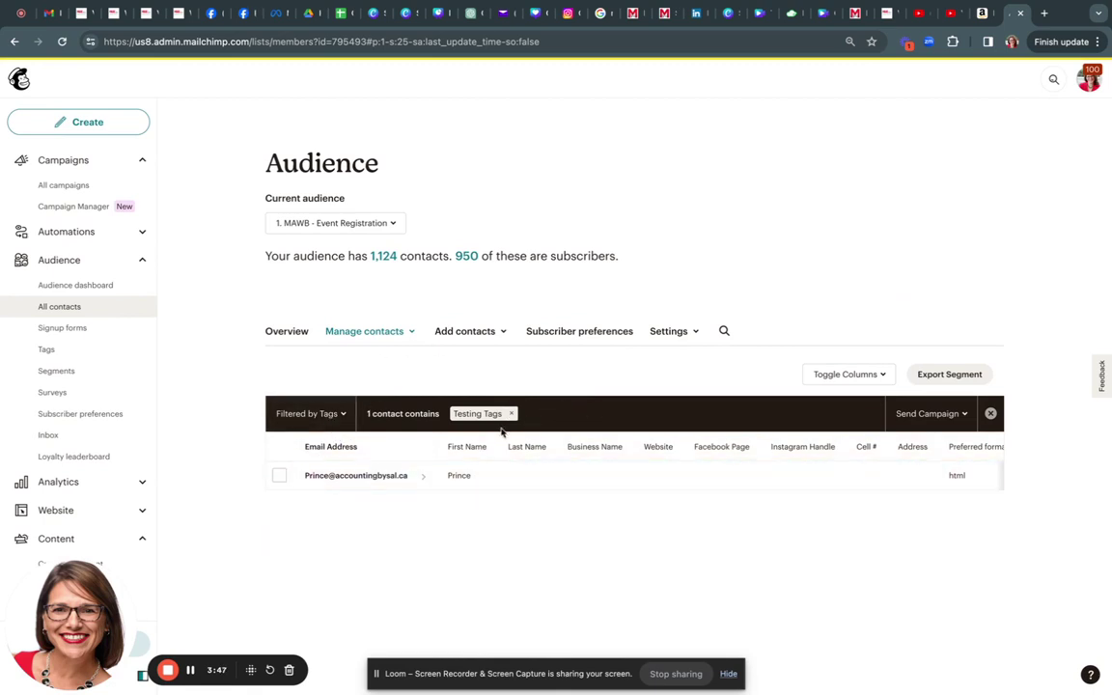
- Switch the filter to the MailChimp 2024 guide tag, check Send Campaign, then clear it
{"action": "left_click", "coordinate": [992, 414]}
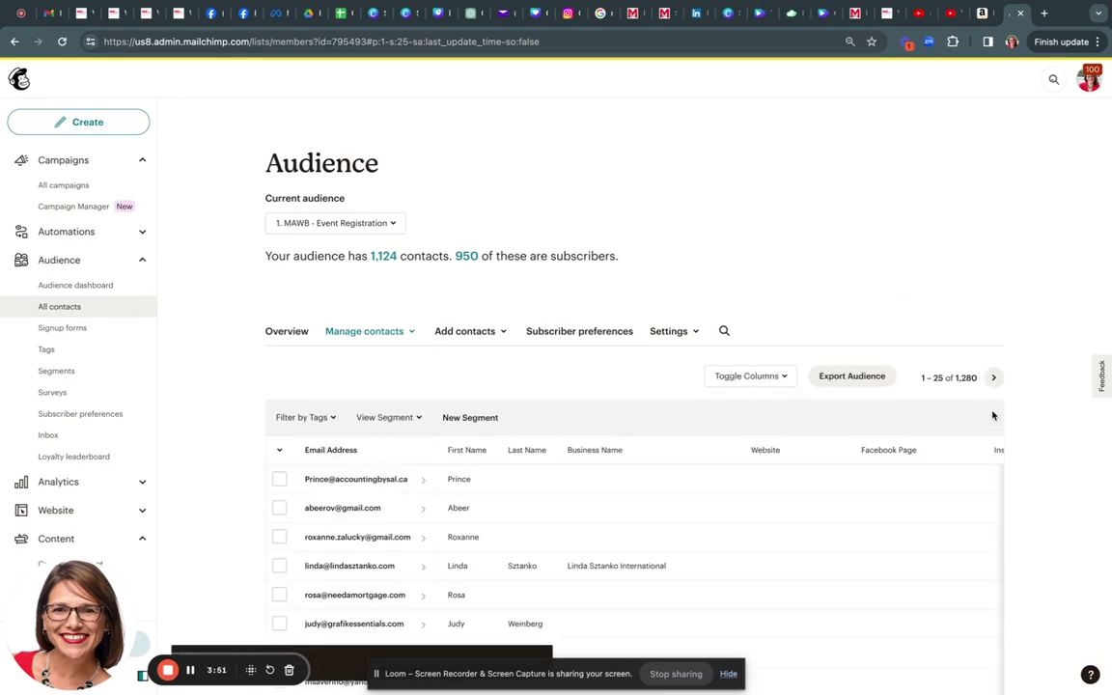
{"action": "left_click", "coordinate": [318, 419]}
{"action": "type", "text": "mail"}
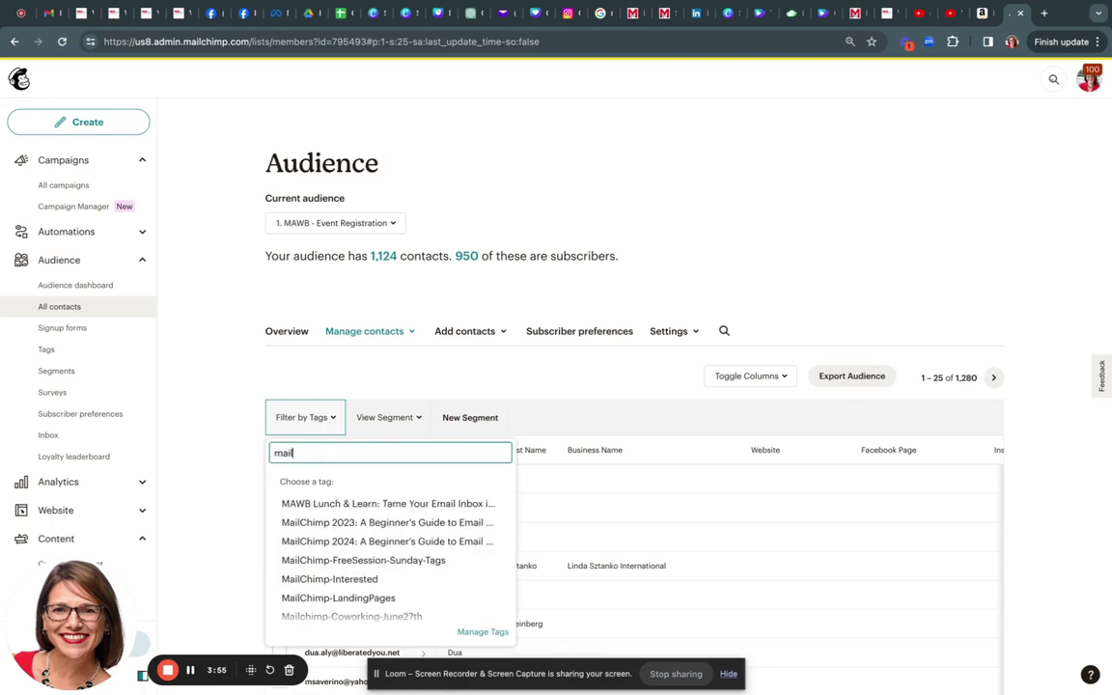
{"action": "left_click", "coordinate": [343, 541]}
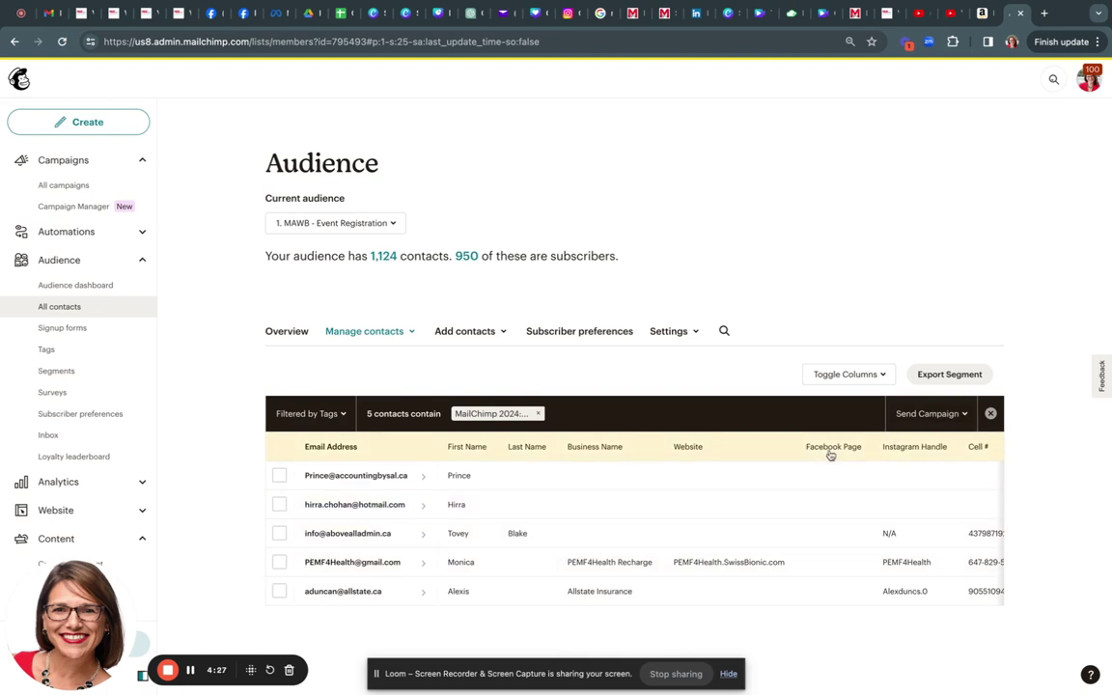
{"action": "left_click", "coordinate": [932, 422]}
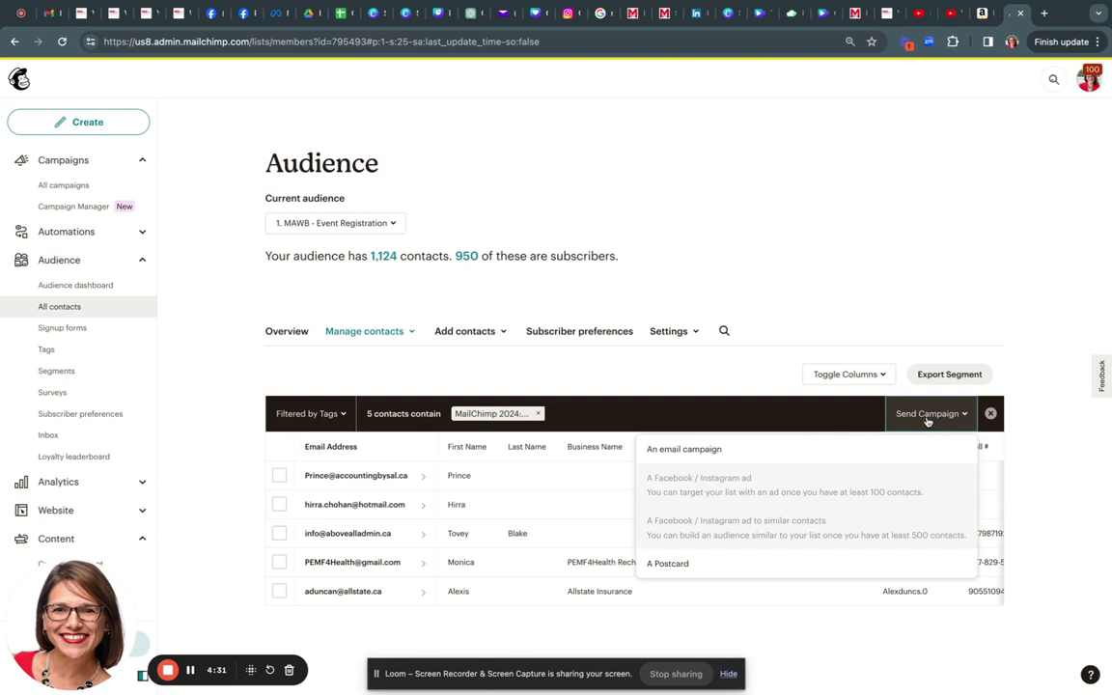
{"action": "left_click", "coordinate": [991, 415]}
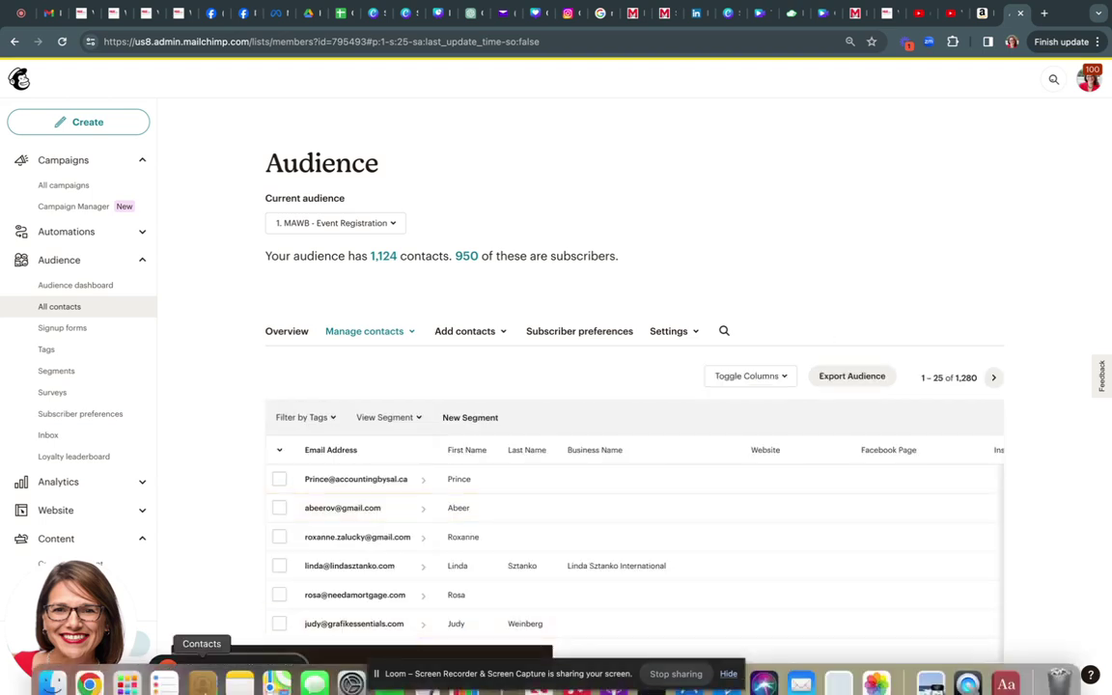